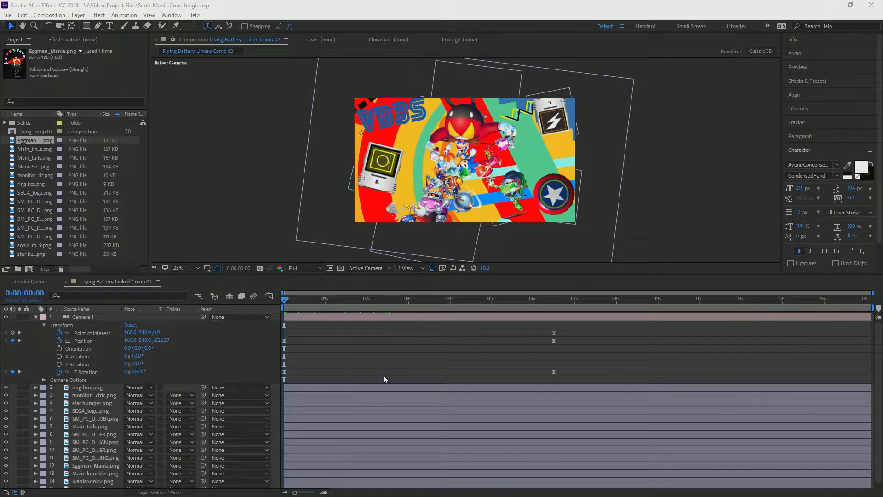
Step: Play the finished camera animation from the first frame to about 10 seconds
{"action": "left_click", "coordinate": [296, 305]}
{"action": "key", "text": "space"}
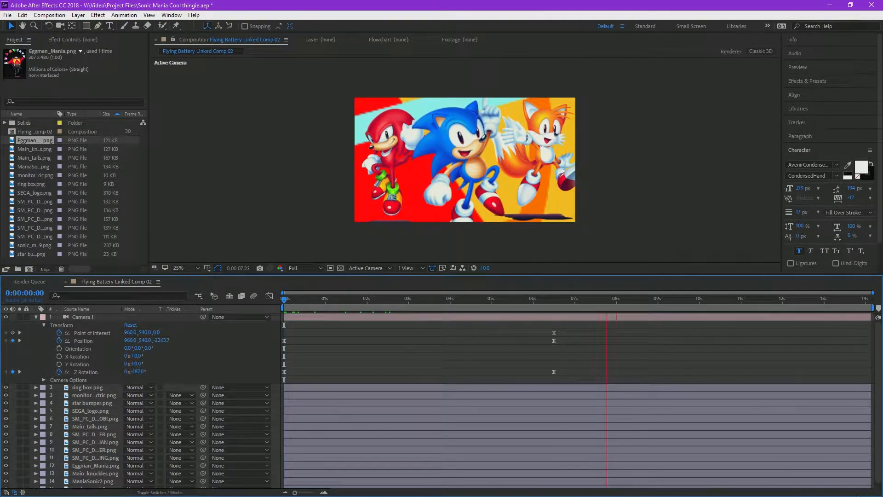
{"action": "key", "text": "space"}
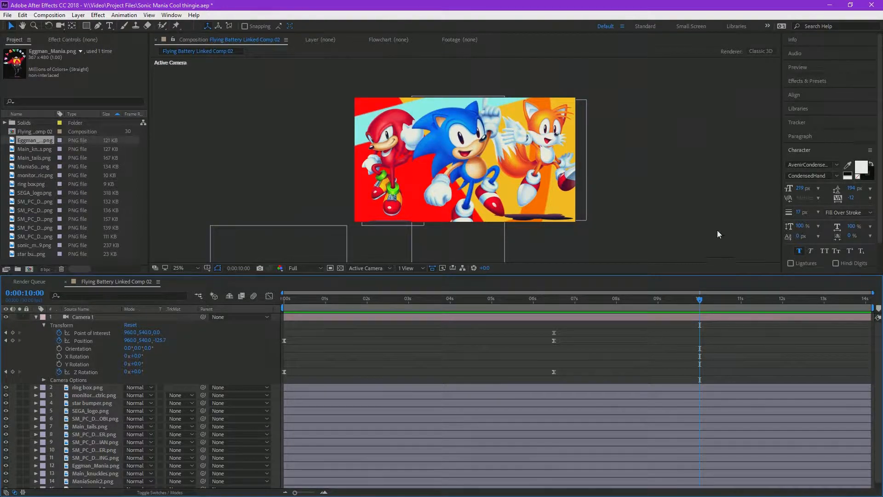
Step: Enlarge the composition viewer and switch it to the 2 Views - Horizontal layout
{"action": "left_click_drag", "start_coordinate": [617, 288], "coordinate": [680, 290]}
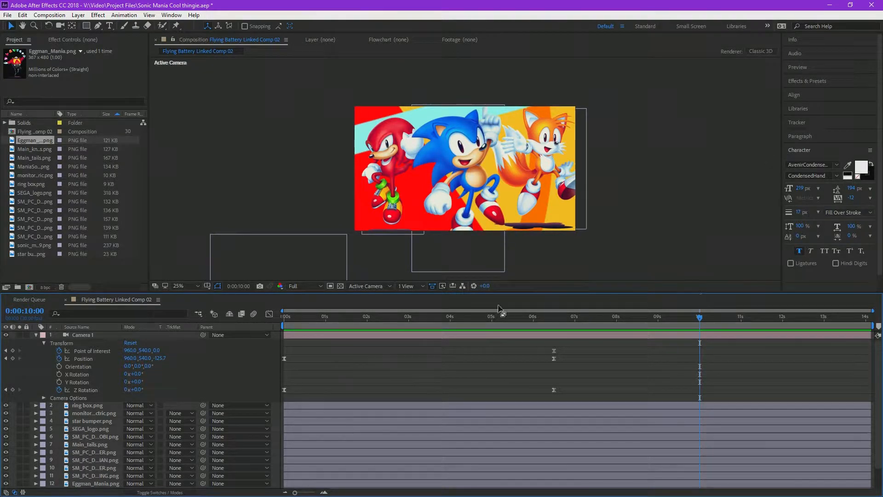
{"action": "left_click", "coordinate": [316, 288]}
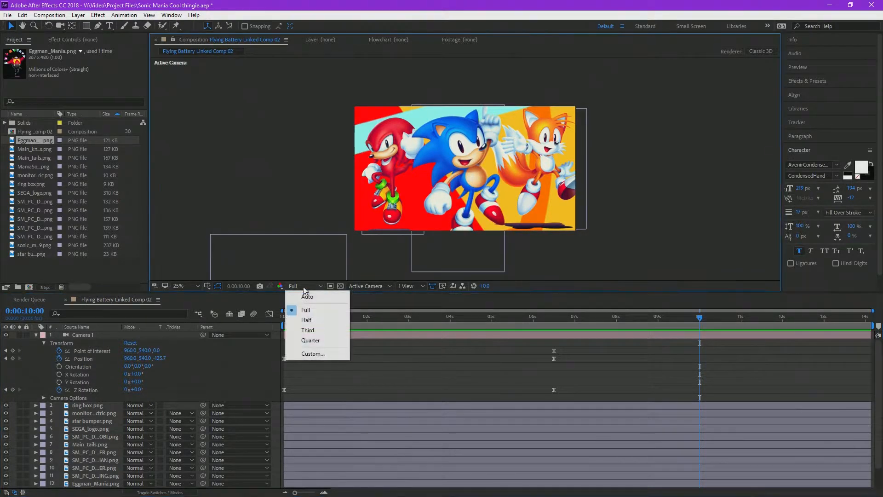
{"action": "left_click", "coordinate": [385, 287]}
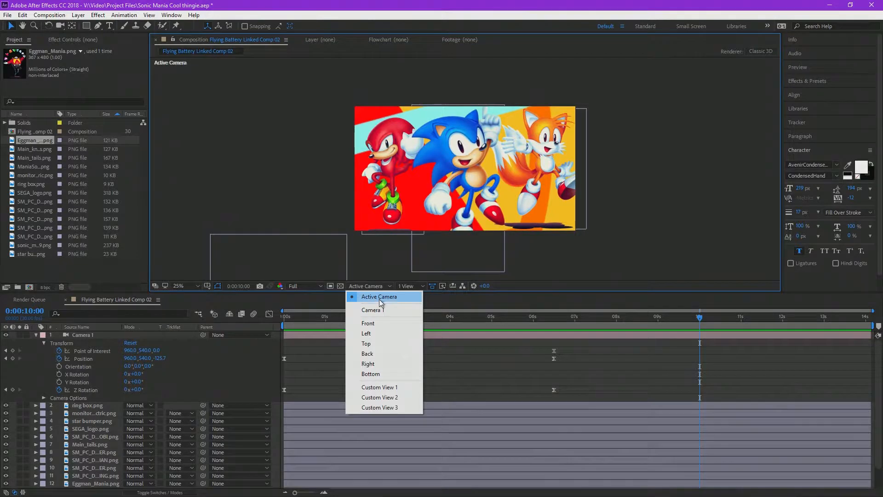
{"action": "left_click", "coordinate": [414, 291]}
{"action": "left_click", "coordinate": [439, 307]}
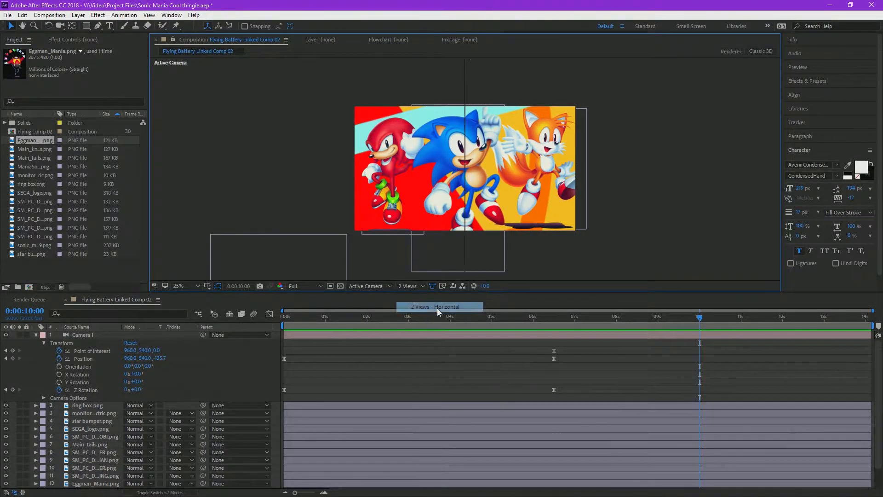
Step: Examine the camera's placement relative to the 3D layers in Custom View 1 at 0:00:00:05
{"action": "left_click", "coordinate": [556, 90]}
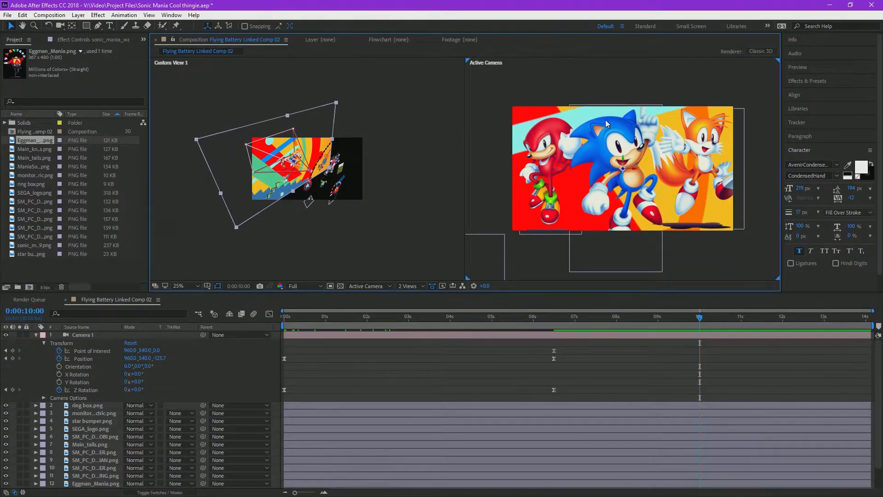
{"action": "left_click", "coordinate": [426, 179]}
{"action": "scroll", "coordinate": [317, 181], "scroll_direction": "down", "scroll_amount": 3}
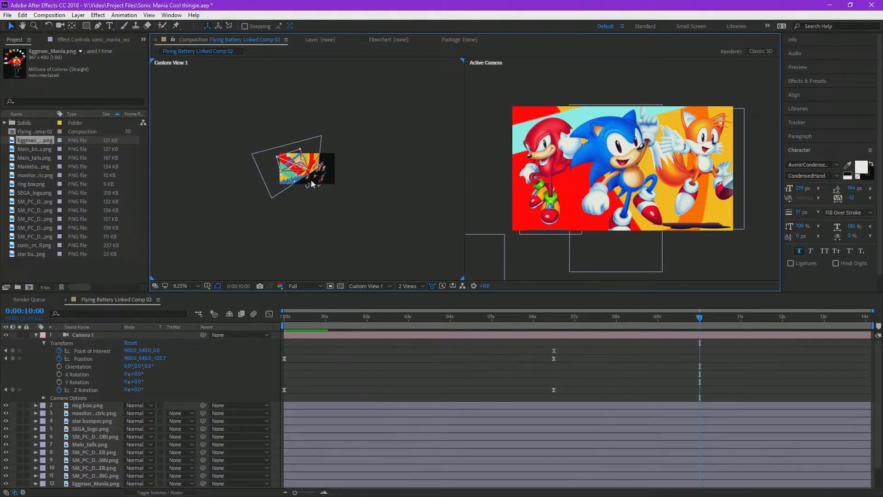
{"action": "scroll", "coordinate": [316, 181], "scroll_direction": "up", "scroll_amount": 3}
{"action": "scroll", "coordinate": [325, 164], "scroll_direction": "up", "scroll_amount": 1}
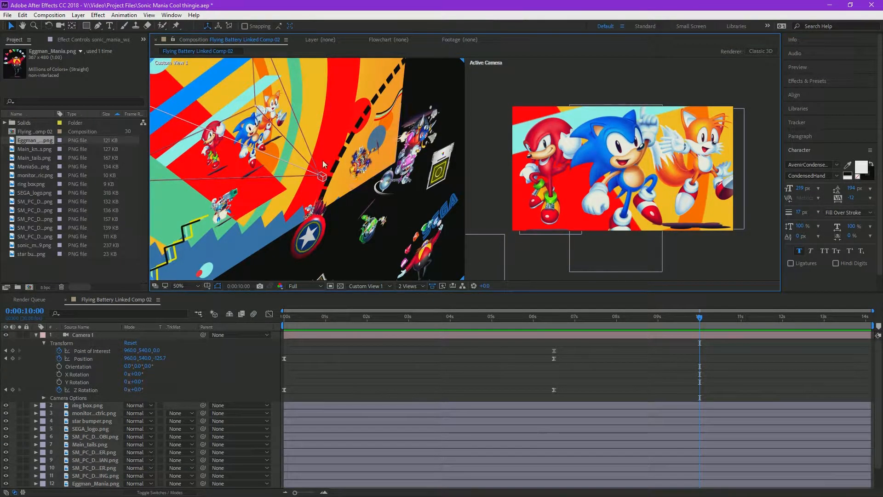
{"action": "key", "text": "comma"}
{"action": "left_click", "coordinate": [658, 316]}
{"action": "left_click_drag", "start_coordinate": [658, 316], "coordinate": [291, 318]}
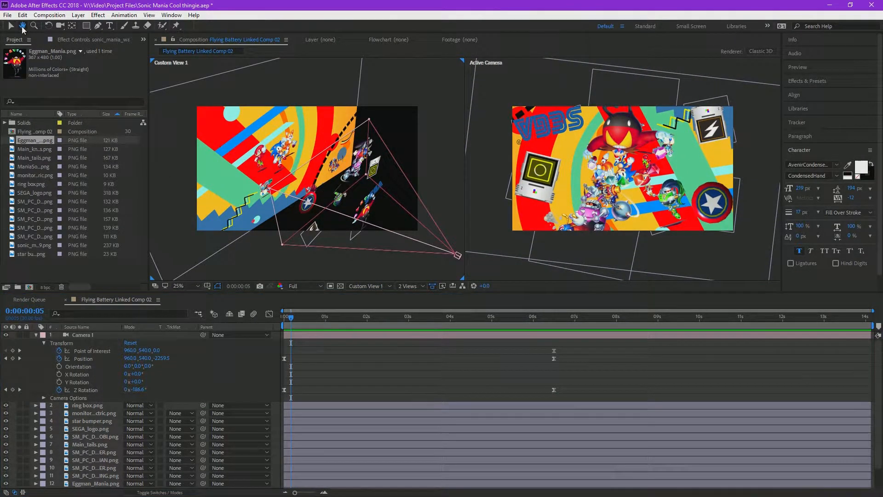
{"action": "left_click_drag", "start_coordinate": [368, 250], "coordinate": [327, 193]}
{"action": "scroll", "coordinate": [305, 197], "scroll_direction": "up", "scroll_amount": 2}
{"action": "scroll", "coordinate": [301, 190], "scroll_direction": "down", "scroll_amount": 2}
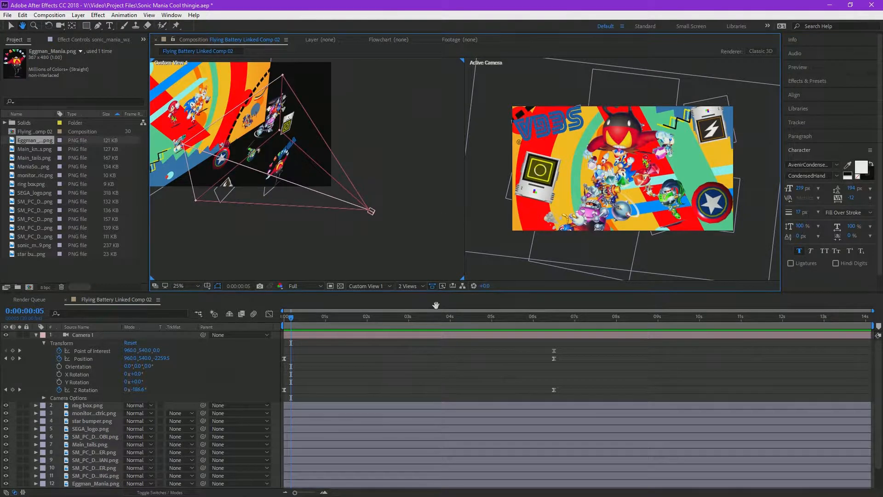
Step: Go to 0:00:02:06 and examine in Custom View 1 how the camera passes the spaced-out Sonic Mania layers
{"action": "left_click", "coordinate": [295, 320]}
{"action": "left_click_drag", "start_coordinate": [302, 323], "coordinate": [375, 315]}
{"action": "scroll", "coordinate": [268, 137], "scroll_direction": "up", "scroll_amount": 2}
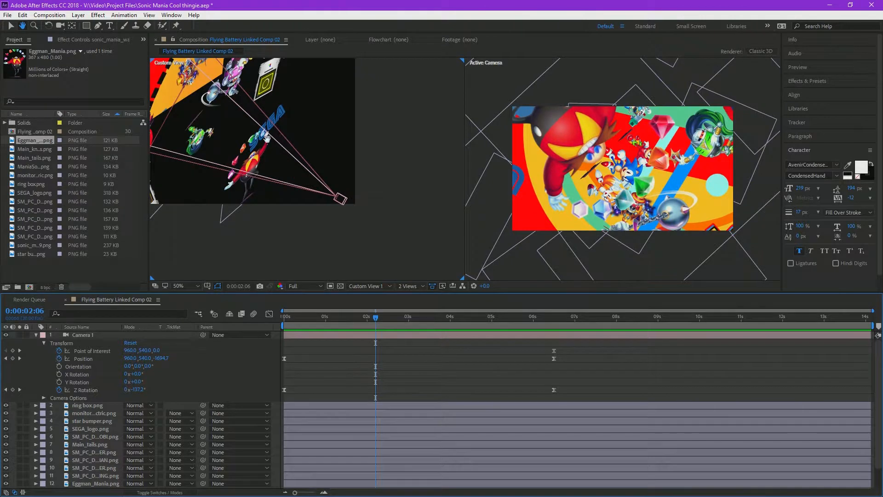
{"action": "scroll", "coordinate": [267, 137], "scroll_direction": "up", "scroll_amount": 2}
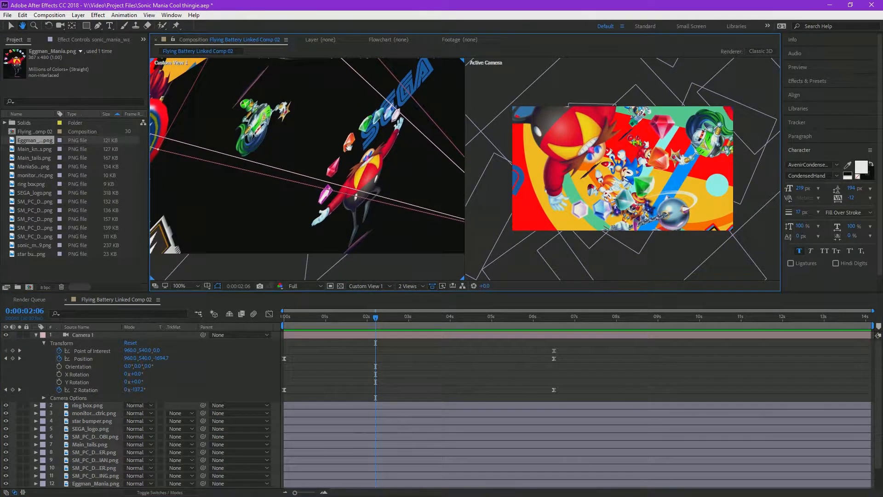
{"action": "left_click_drag", "start_coordinate": [320, 162], "coordinate": [322, 178]}
{"action": "left_click_drag", "start_coordinate": [221, 249], "coordinate": [276, 256]}
{"action": "left_click_drag", "start_coordinate": [359, 116], "coordinate": [254, 138]}
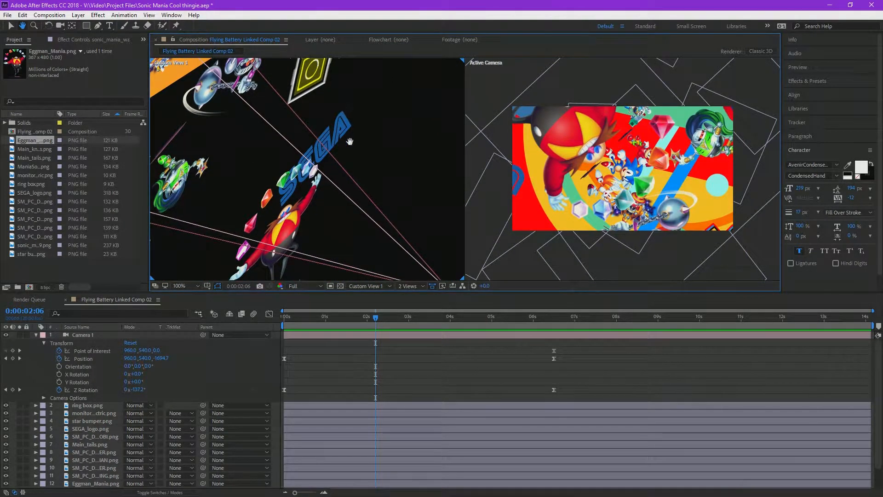
{"action": "left_click_drag", "start_coordinate": [292, 229], "coordinate": [343, 254]}
{"action": "left_click_drag", "start_coordinate": [301, 205], "coordinate": [395, 219]}
{"action": "left_click_drag", "start_coordinate": [318, 181], "coordinate": [279, 131]}
{"action": "left_click_drag", "start_coordinate": [392, 167], "coordinate": [316, 151]}
{"action": "left_click_drag", "start_coordinate": [377, 188], "coordinate": [338, 153]}
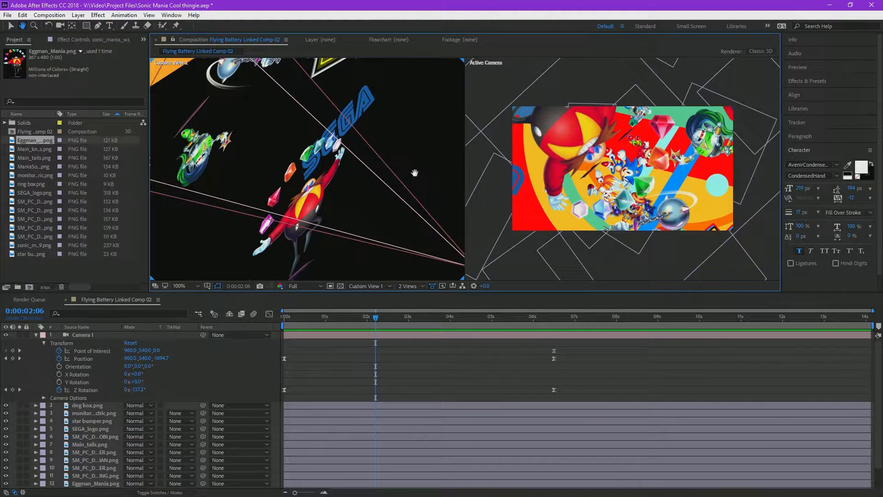
{"action": "scroll", "coordinate": [310, 174], "scroll_direction": "down", "scroll_amount": 2}
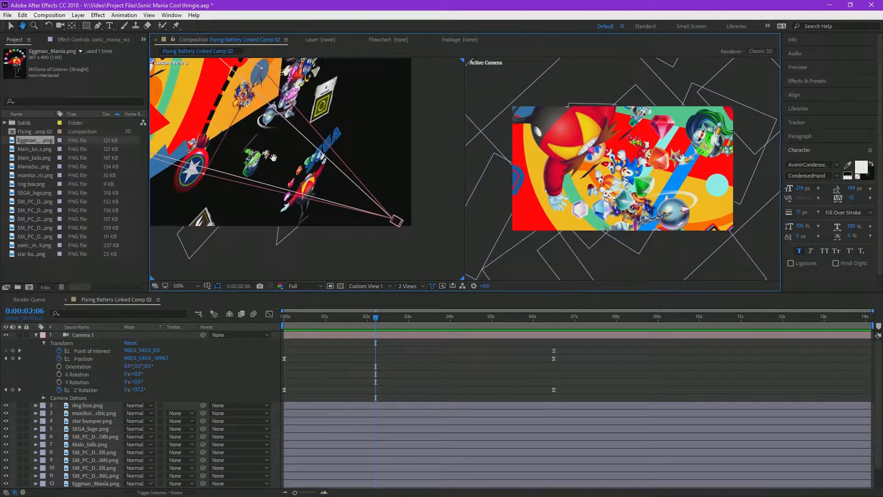
{"action": "left_click_drag", "start_coordinate": [272, 158], "coordinate": [320, 207]}
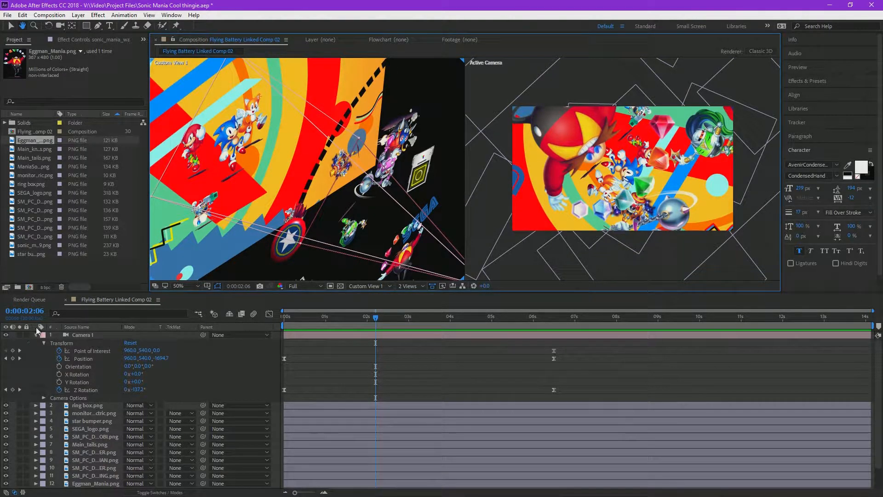
{"action": "left_click", "coordinate": [11, 25]}
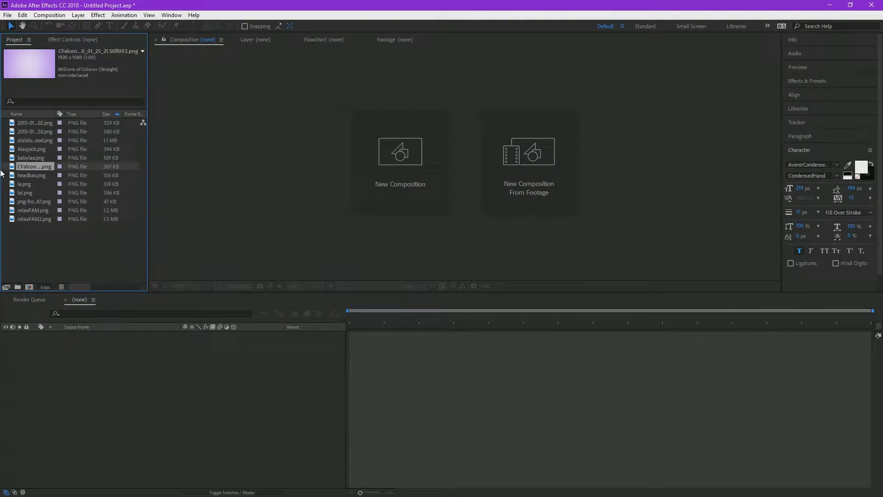
Step: Create a composition from the purple CFalconKYM background still and show it in the 1 View layout
{"action": "left_click_drag", "start_coordinate": [45, 184], "coordinate": [187, 407]}
{"action": "scroll", "coordinate": [562, 126], "scroll_direction": "down", "scroll_amount": 1}
{"action": "scroll", "coordinate": [354, 159], "scroll_direction": "down", "scroll_amount": 1}
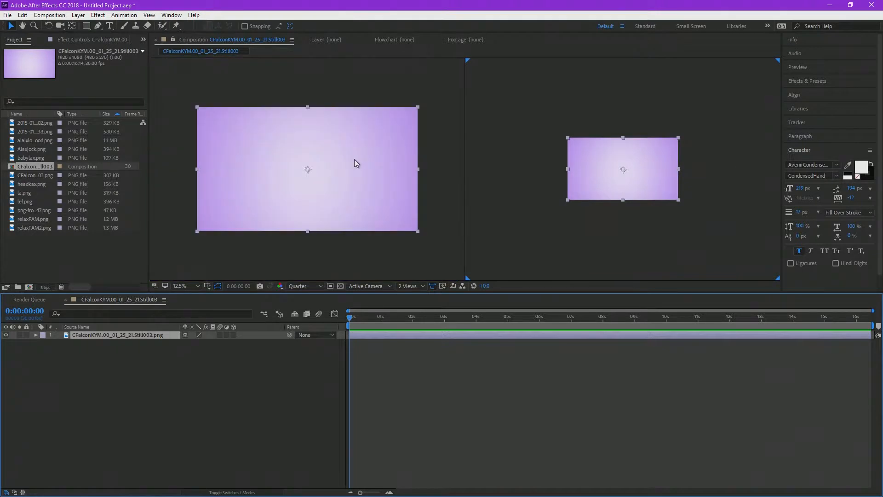
{"action": "left_click", "coordinate": [408, 286]}
{"action": "left_click", "coordinate": [416, 292]}
{"action": "scroll", "coordinate": [529, 183], "scroll_direction": "up", "scroll_amount": 1}
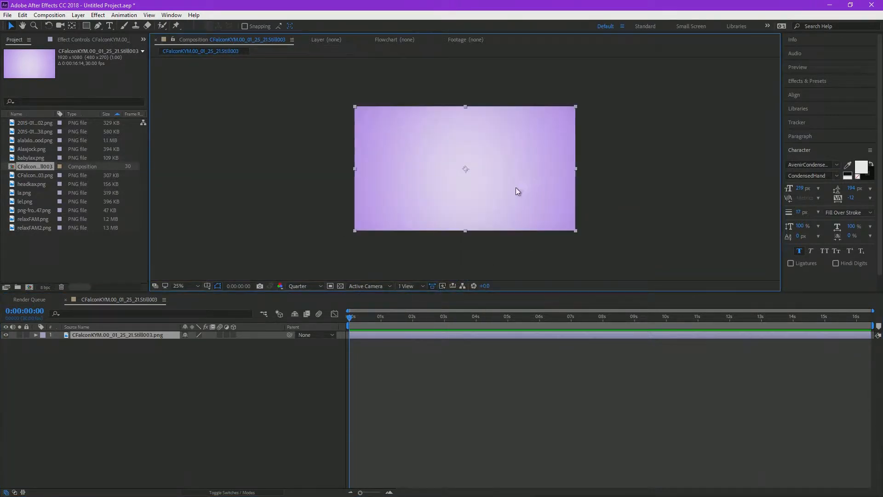
{"action": "left_click", "coordinate": [204, 341]}
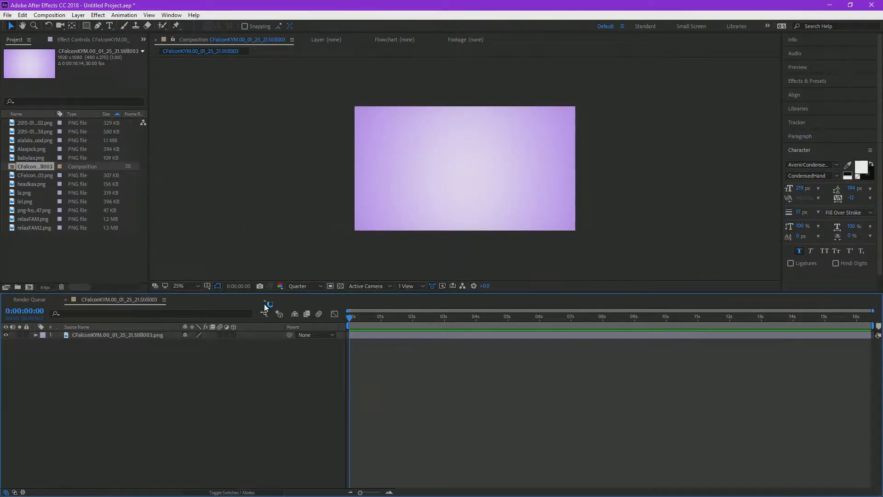
Step: Add alalxlookingood.png, 2015-01-31 16.03.38.png and babylax.png above the background, and move the babylax.png face into the frame's left half
{"action": "left_click", "coordinate": [29, 140]}
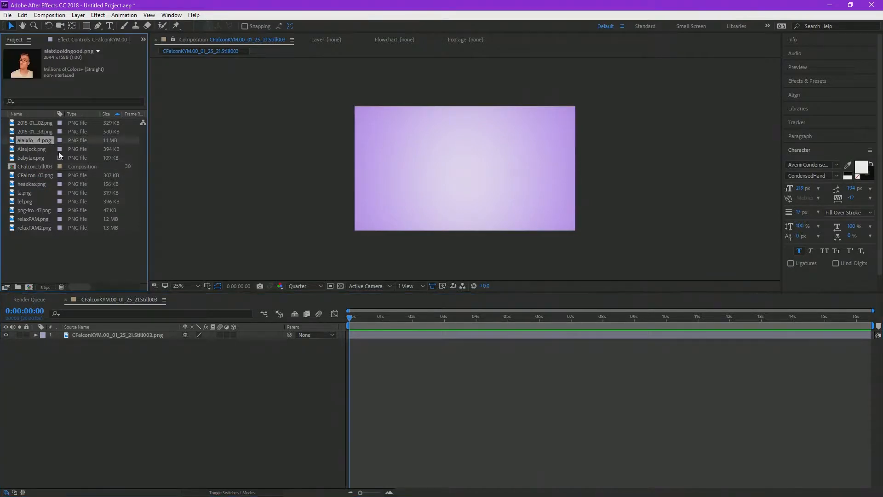
{"action": "left_click_drag", "start_coordinate": [29, 141], "coordinate": [132, 334]}
{"action": "left_click_drag", "start_coordinate": [34, 132], "coordinate": [123, 332]}
{"action": "left_click_drag", "start_coordinate": [26, 162], "coordinate": [124, 342]}
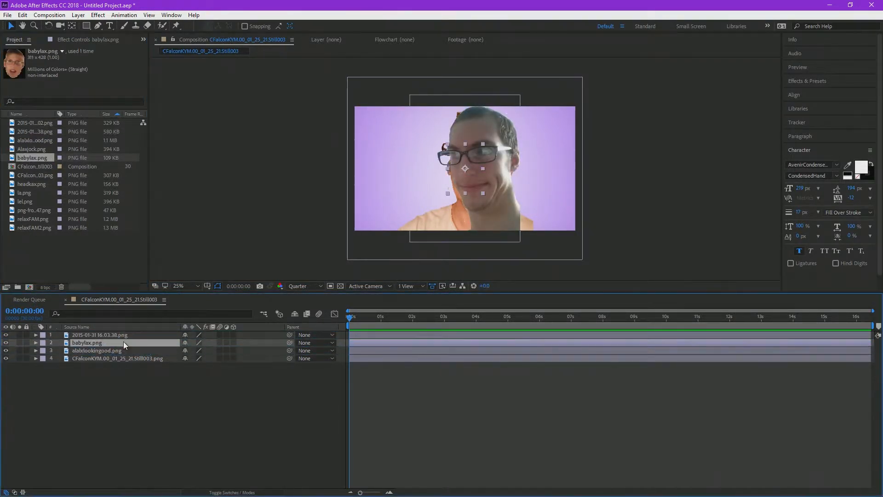
{"action": "left_click_drag", "start_coordinate": [453, 171], "coordinate": [391, 169]}
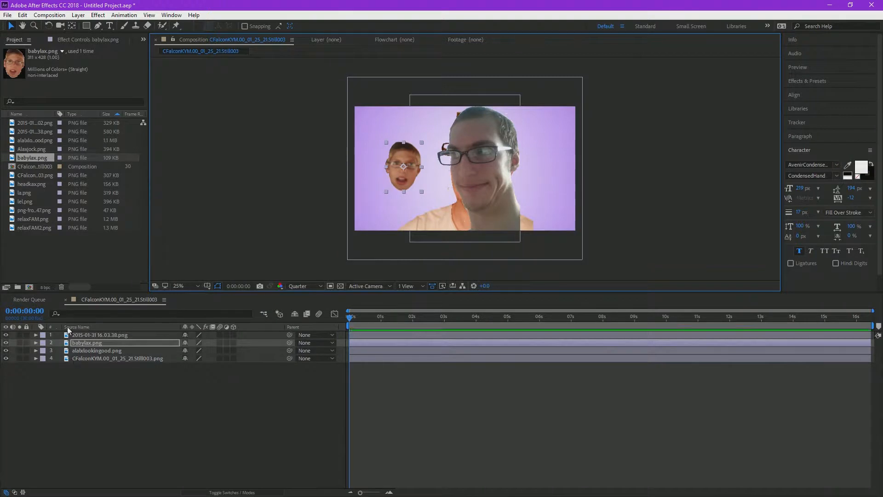
Step: Add headkax.png above babylax.png and place it at the left edge of the frame
{"action": "left_click", "coordinate": [37, 175]}
{"action": "left_click", "coordinate": [33, 184]}
{"action": "left_click_drag", "start_coordinate": [92, 343], "coordinate": [81, 341]}
{"action": "left_click_drag", "start_coordinate": [437, 180], "coordinate": [382, 175]}
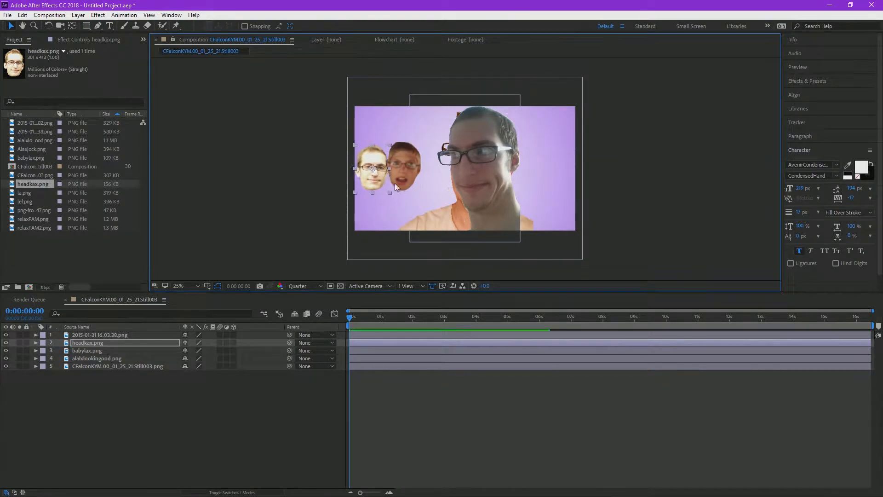
Step: Add relaxFAM.png as the uppermost layer and move it into the frame's left half
{"action": "left_click", "coordinate": [38, 200]}
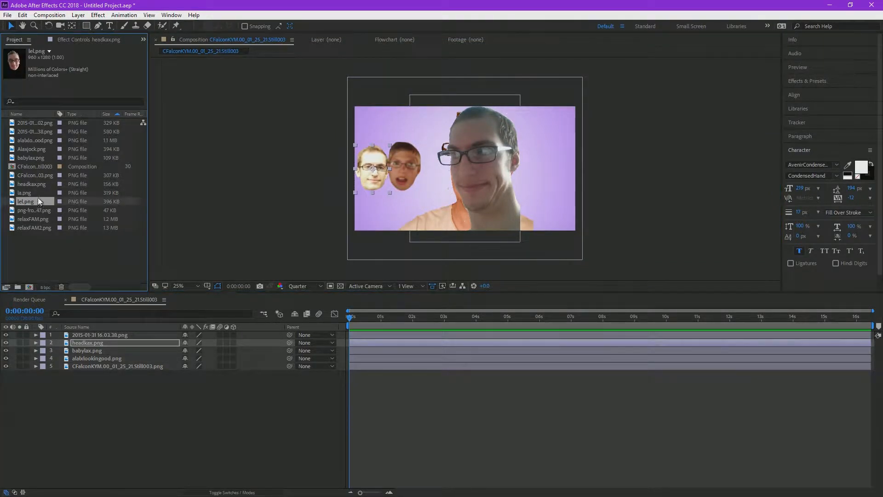
{"action": "left_click", "coordinate": [29, 209]}
{"action": "left_click", "coordinate": [32, 219]}
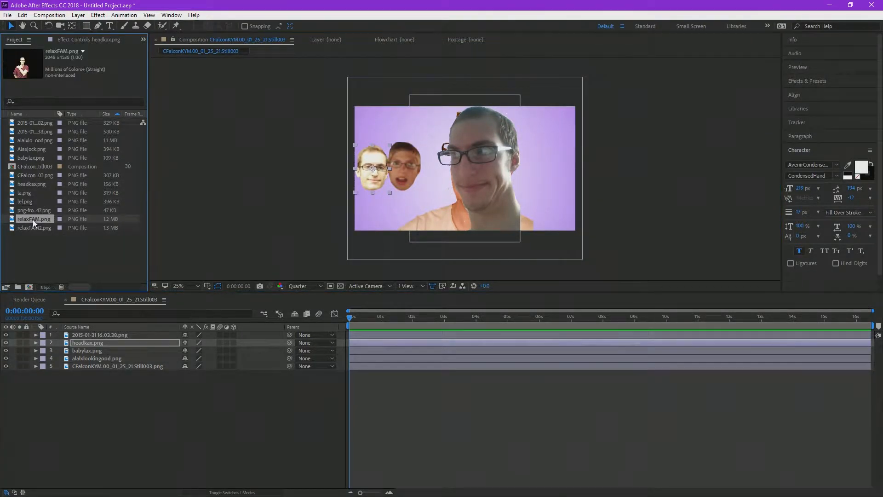
{"action": "left_click_drag", "start_coordinate": [30, 219], "coordinate": [579, 147]}
{"action": "left_click_drag", "start_coordinate": [552, 173], "coordinate": [364, 178]}
Step: Set the relaxFAM.png layer's Position to 912, 454 in its Transform properties, then collapse the layer
{"action": "left_click", "coordinate": [35, 335]}
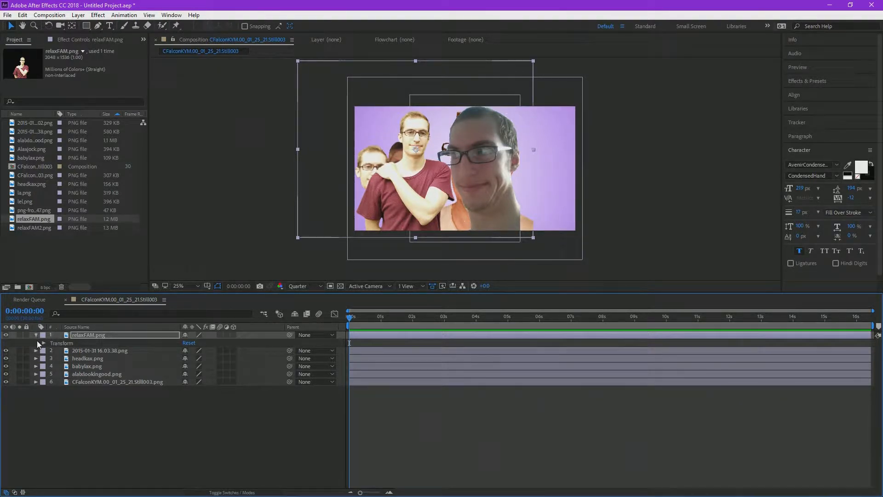
{"action": "left_click", "coordinate": [43, 343]}
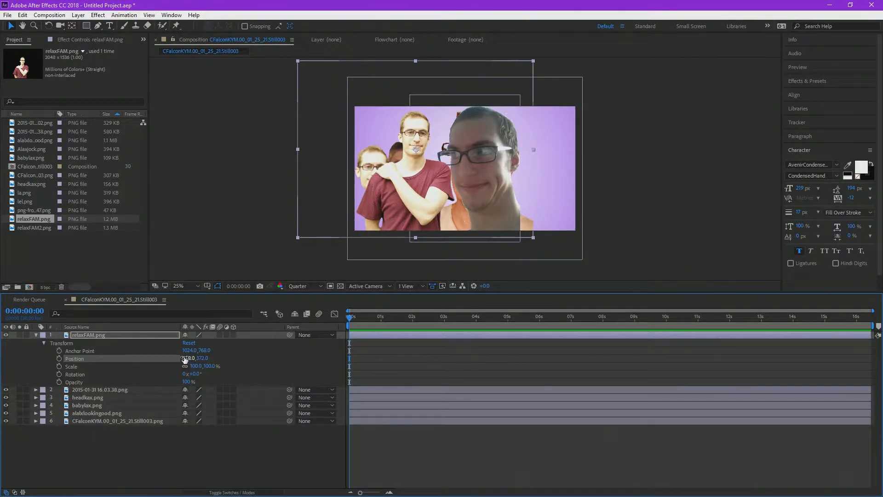
{"action": "left_click_drag", "start_coordinate": [202, 358], "coordinate": [222, 347]}
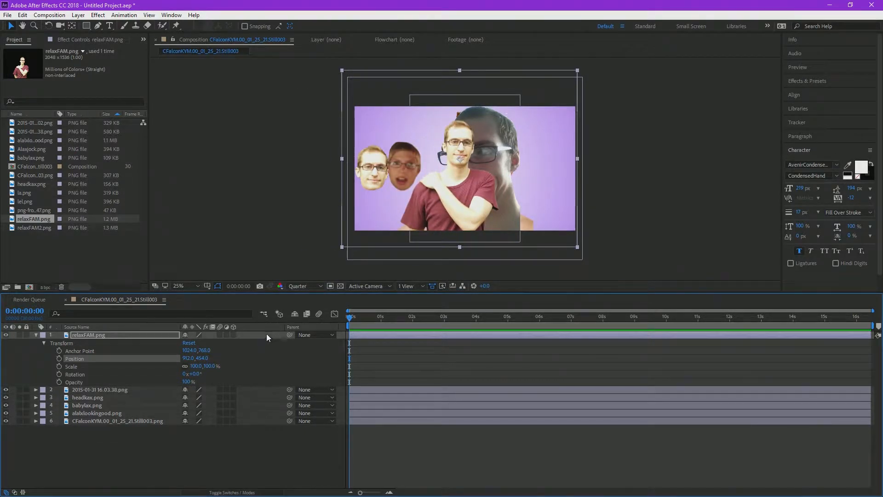
{"action": "left_click", "coordinate": [90, 336]}
{"action": "left_click", "coordinate": [36, 335]}
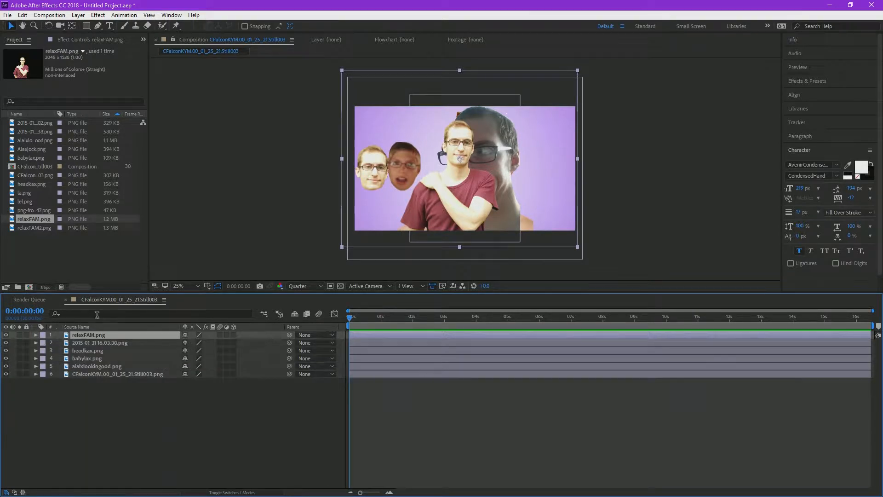
Step: Bring alalxlookingood.png to the front of the layer stack and move it to the frame's right side
{"action": "mouse_move", "coordinate": [98, 335]}
{"action": "left_mouse_down"}
{"action": "mouse_move", "coordinate": [104, 346]}
{"action": "mouse_move", "coordinate": [106, 332]}
{"action": "left_mouse_up"}
{"action": "left_click_drag", "start_coordinate": [106, 368], "coordinate": [84, 333]}
{"action": "left_click_drag", "start_coordinate": [487, 196], "coordinate": [566, 185]}
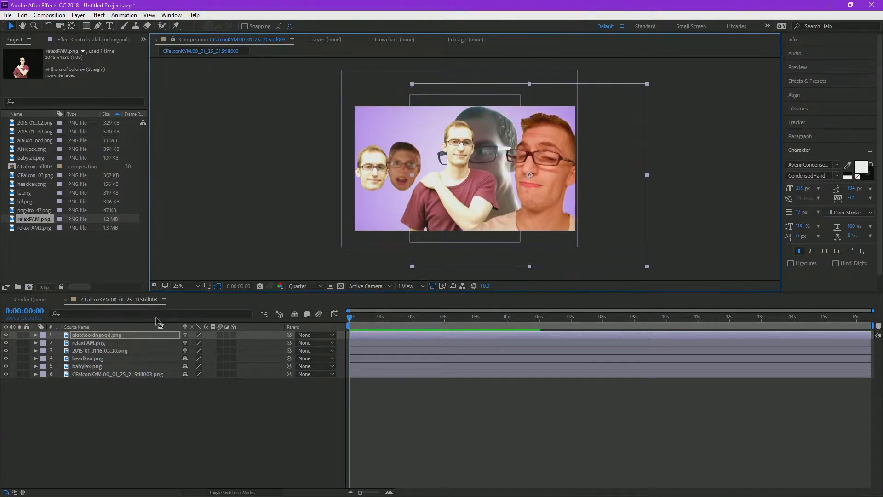
Step: Move relaxFAM.png to the frame's left side and alalxlookingood.png to the middle of the frame
{"action": "left_click", "coordinate": [101, 343]}
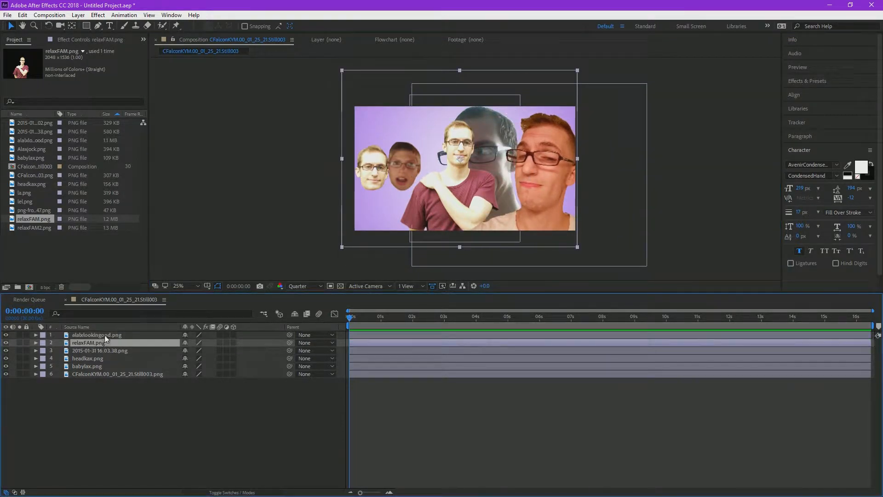
{"action": "left_click_drag", "start_coordinate": [564, 211], "coordinate": [447, 205]}
{"action": "left_click", "coordinate": [76, 360]}
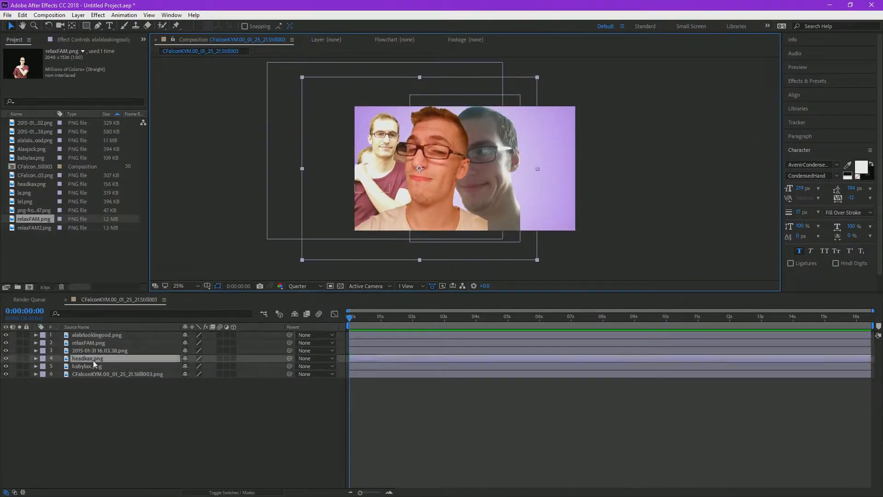
{"action": "left_click_drag", "start_coordinate": [488, 196], "coordinate": [525, 203]}
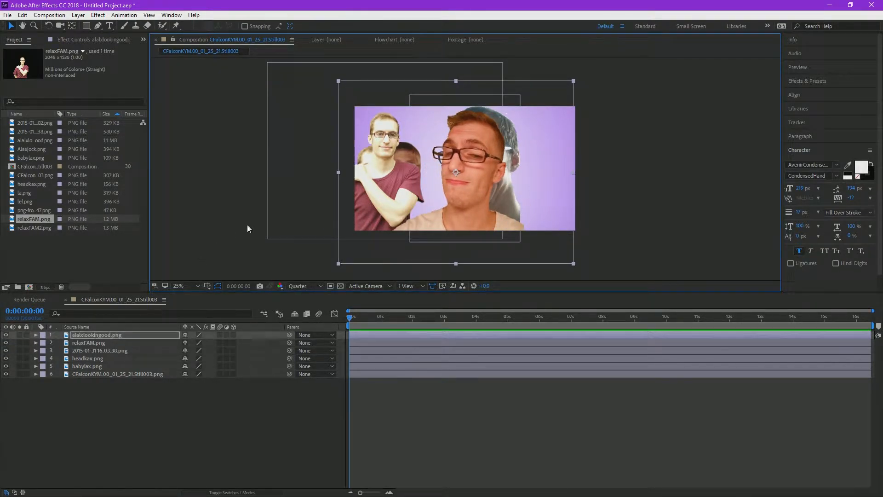
Step: Move alalxlookingood.png to the right half of the frame, beside the grey head image
{"action": "left_click_drag", "start_coordinate": [471, 215], "coordinate": [515, 216]}
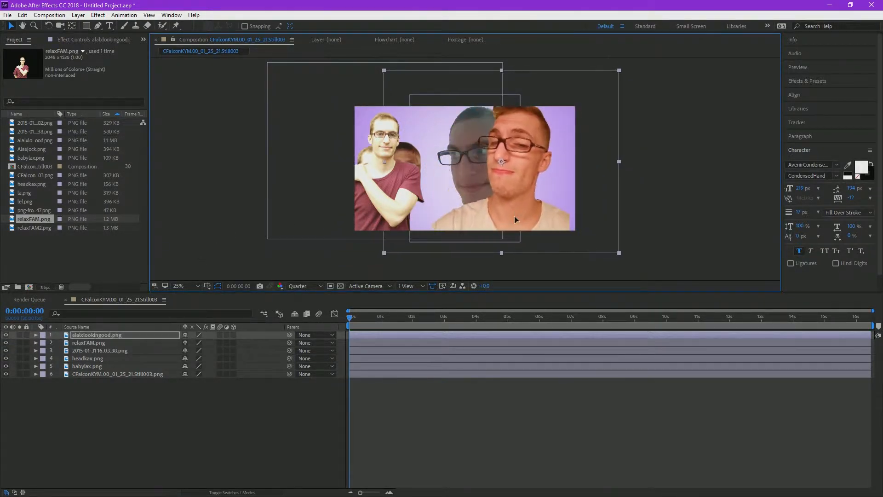
Step: Bring the CFalconKYM background layer above all other layers and return it to the bottom of the stack
{"action": "left_click", "coordinate": [119, 376]}
{"action": "left_click_drag", "start_coordinate": [119, 377], "coordinate": [119, 336]}
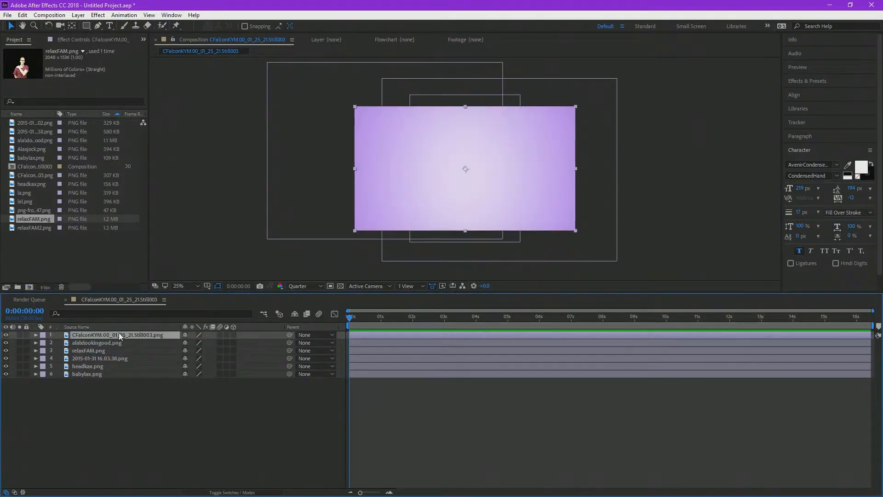
{"action": "left_click_drag", "start_coordinate": [111, 335], "coordinate": [125, 382]}
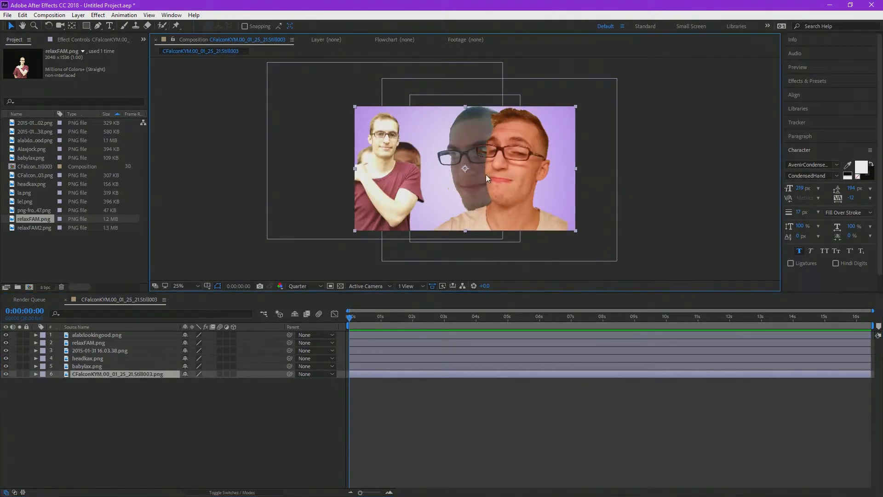
{"action": "left_click", "coordinate": [192, 408]}
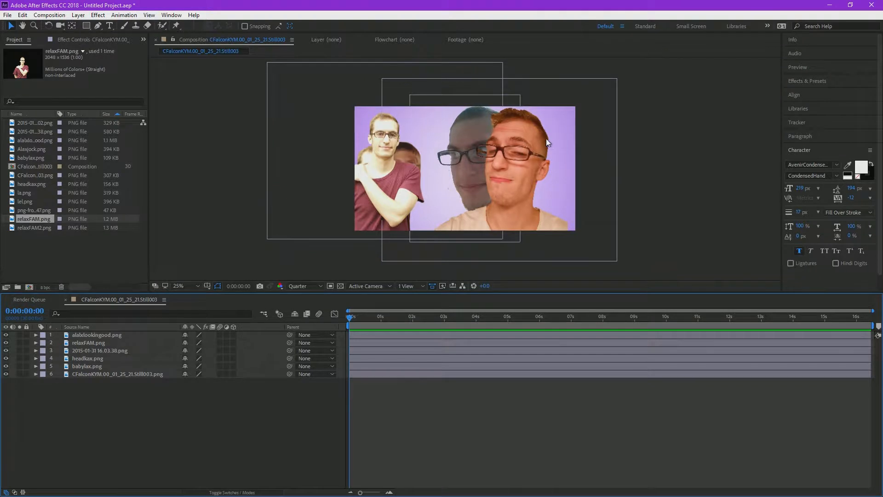
Step: Turn all six layers into 3D layers and reveal their Position properties
{"action": "left_click_drag", "start_coordinate": [85, 395], "coordinate": [101, 334]}
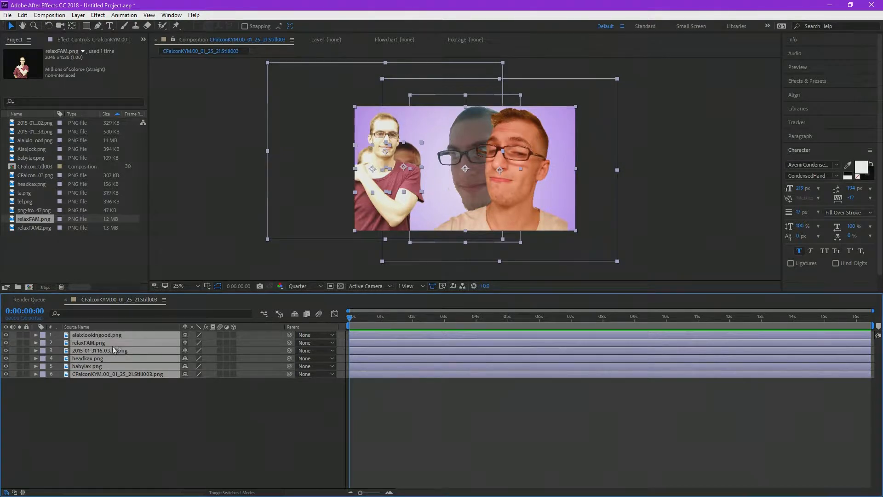
{"action": "right_click", "coordinate": [121, 364]}
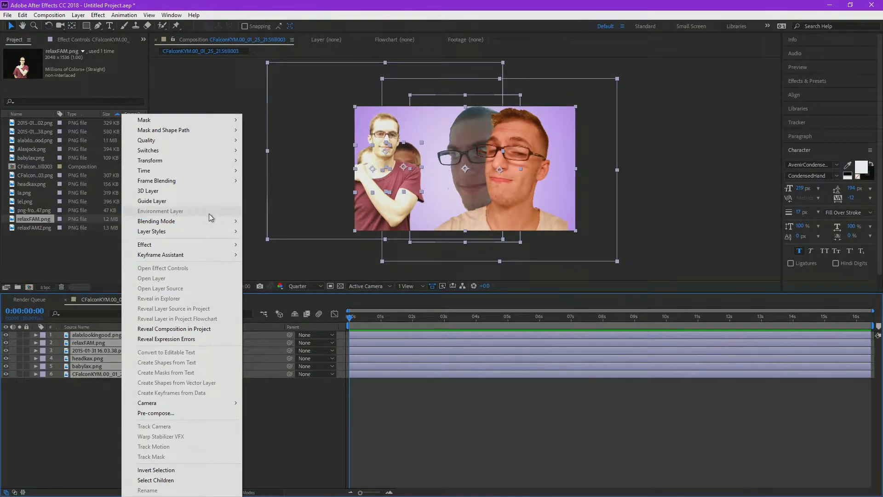
{"action": "left_click", "coordinate": [194, 193]}
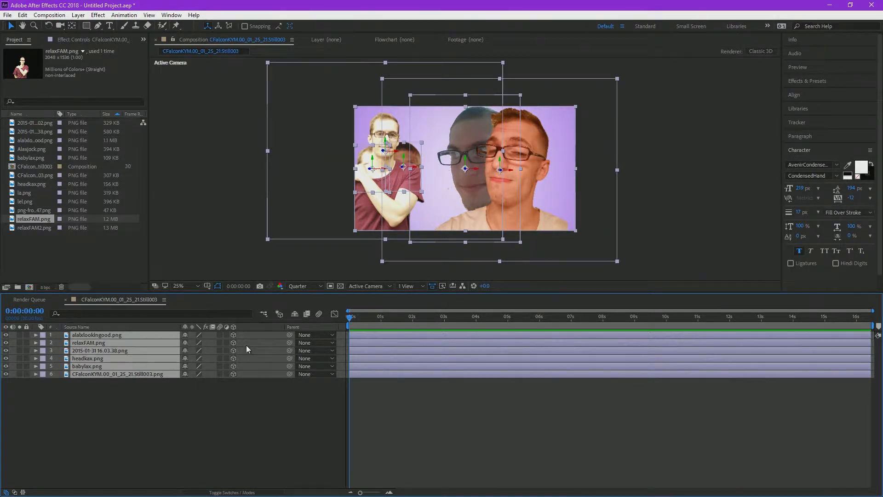
{"action": "key", "text": "p"}
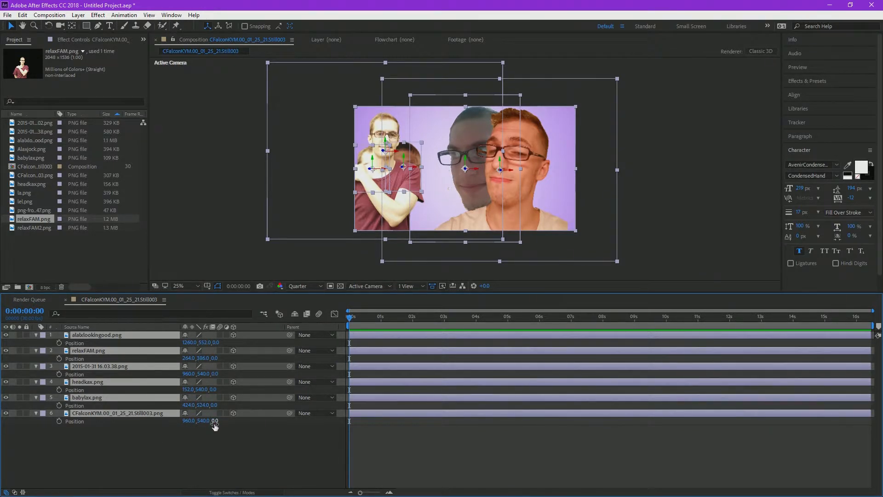
Step: Try a Z position of 317 on all six layers at once and undo it
{"action": "left_click_drag", "start_coordinate": [217, 422], "coordinate": [399, 455]}
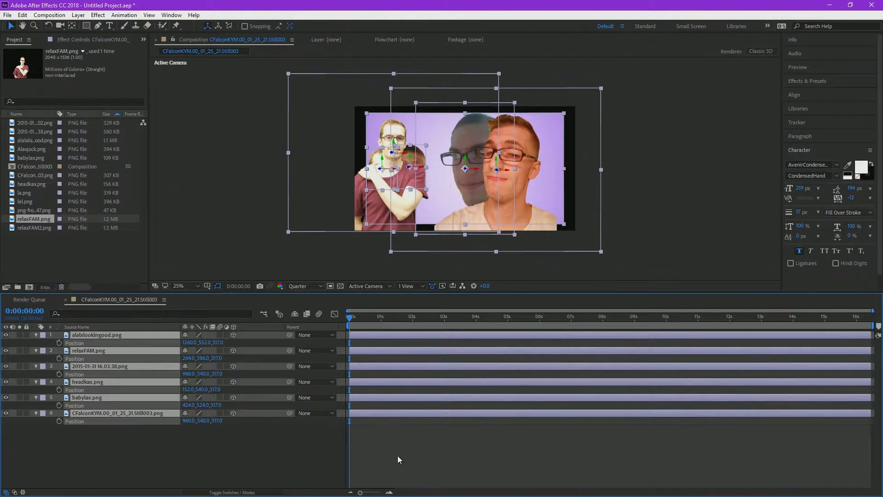
{"action": "key", "text": "ctrl+z"}
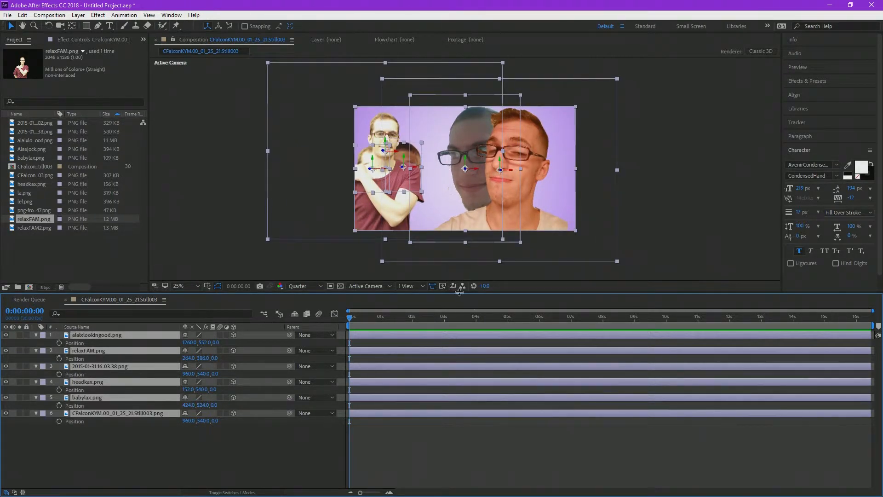
Step: Switch the composition display to the 2 Views - Horizontal layout
{"action": "left_click", "coordinate": [409, 285]}
{"action": "left_click", "coordinate": [414, 306]}
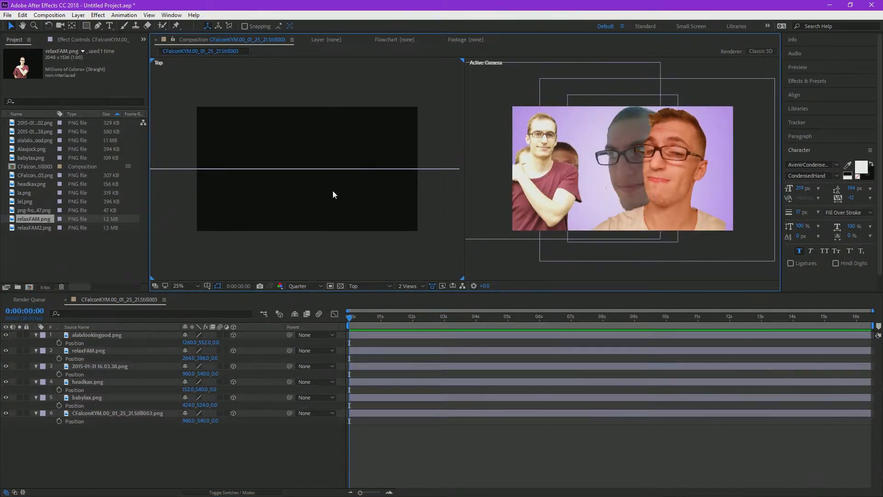
{"action": "left_click", "coordinate": [406, 285]}
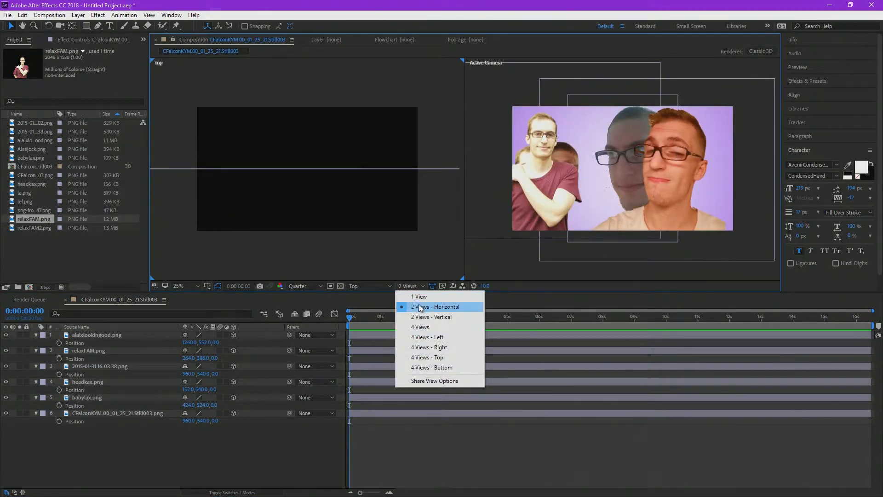
{"action": "left_click", "coordinate": [415, 274]}
Step: Try the Back and Left viewing angles in the first of the two views
{"action": "left_click", "coordinate": [368, 285]}
{"action": "left_click", "coordinate": [377, 341]}
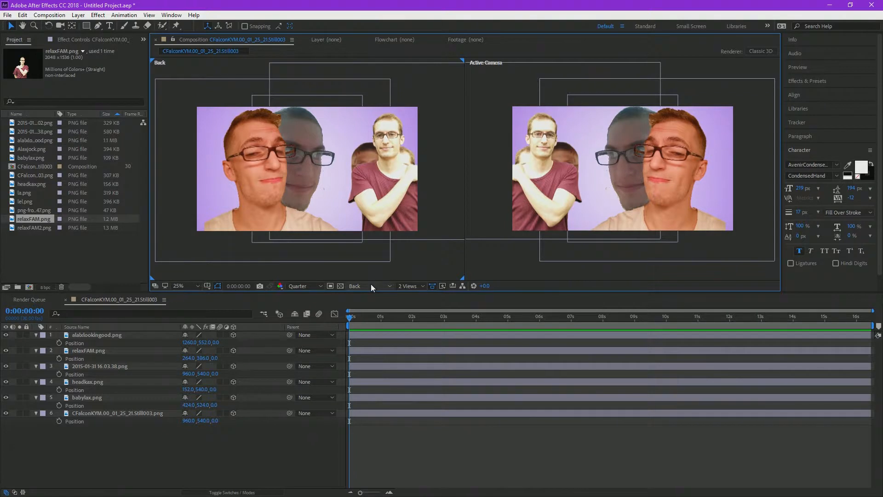
{"action": "left_click", "coordinate": [372, 284]}
{"action": "left_click", "coordinate": [390, 322]}
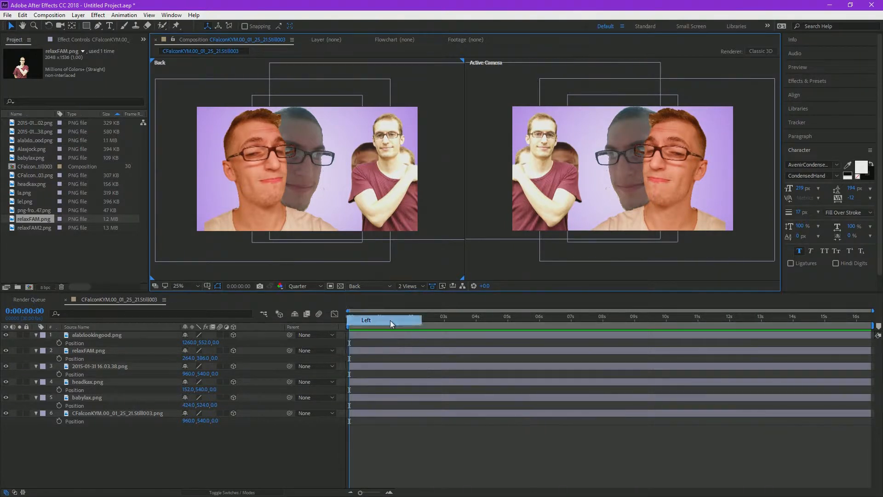
Step: Set the first view to Custom View 1 to see the layers at an angle
{"action": "left_click", "coordinate": [369, 285]}
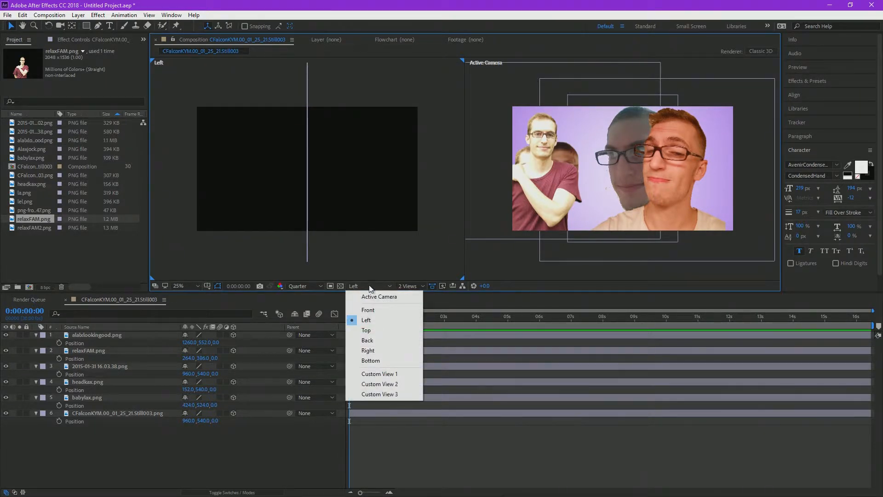
{"action": "left_click", "coordinate": [371, 285]}
{"action": "left_click", "coordinate": [372, 286]}
{"action": "left_click", "coordinate": [370, 372]}
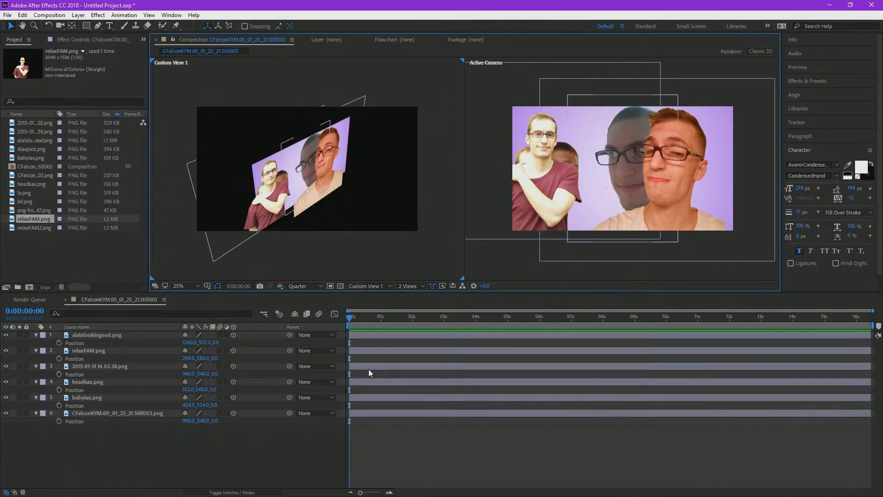
{"action": "scroll", "coordinate": [335, 209], "scroll_direction": "up", "scroll_amount": 2}
{"action": "scroll", "coordinate": [345, 212], "scroll_direction": "down", "scroll_amount": 5}
{"action": "scroll", "coordinate": [353, 219], "scroll_direction": "up", "scroll_amount": 5}
{"action": "scroll", "coordinate": [351, 216], "scroll_direction": "down", "scroll_amount": 2}
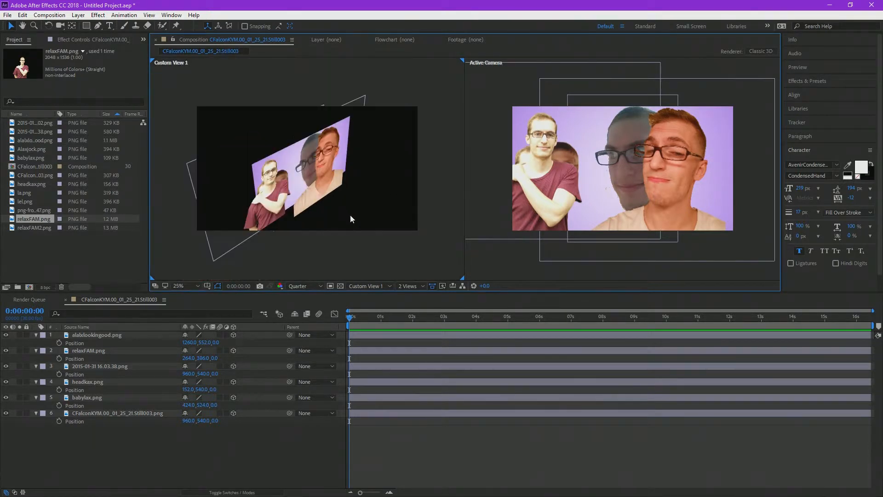
{"action": "left_click", "coordinate": [111, 334]}
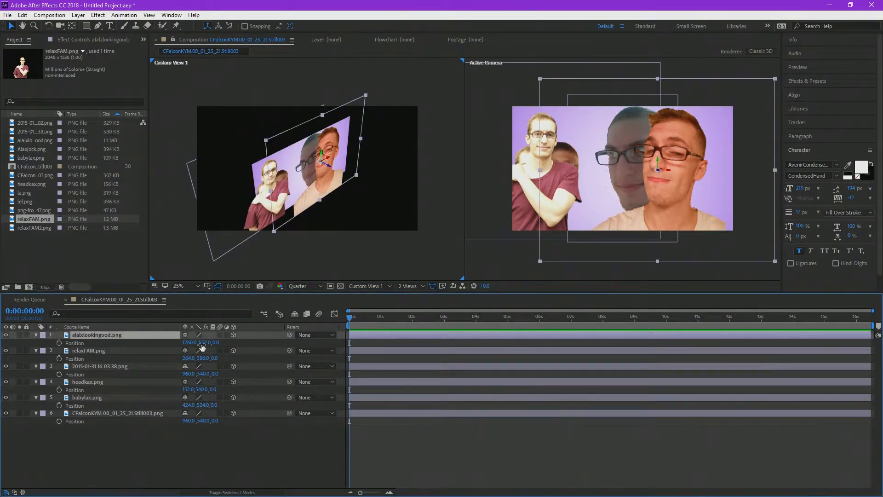
{"action": "left_click_drag", "start_coordinate": [214, 342], "coordinate": [598, 398]}
{"action": "left_click_drag", "start_coordinate": [28, 359], "coordinate": [38, 327]}
{"action": "left_click_drag", "start_coordinate": [214, 358], "coordinate": [879, 417]}
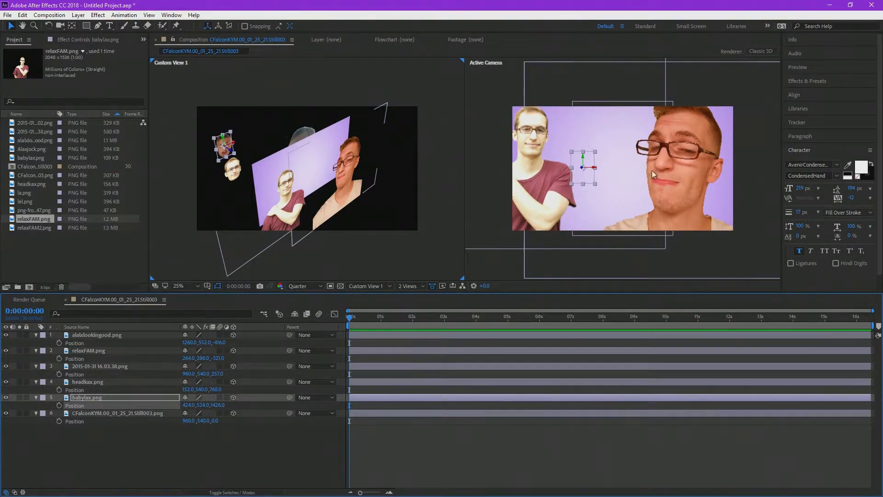
Step: Push the CFalconKYM background layer back to Z position 3830 and enlarge its Scale to 1221%
{"action": "left_click_drag", "start_coordinate": [214, 421], "coordinate": [874, 420]}
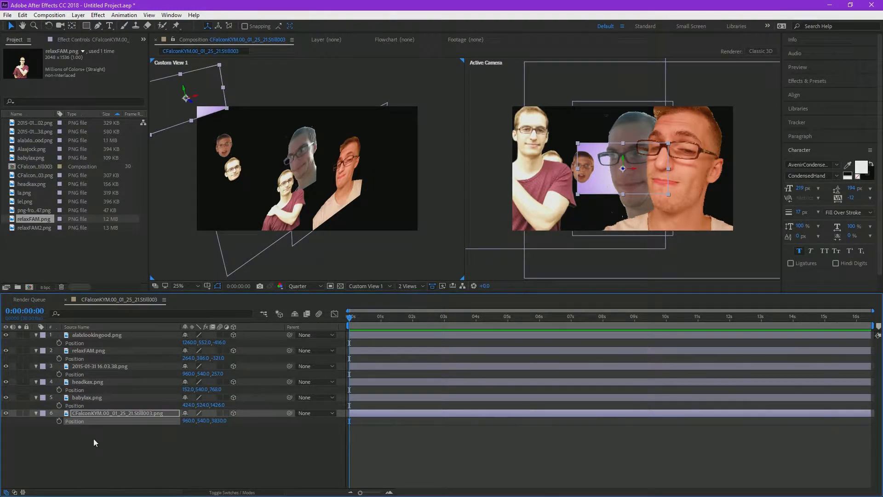
{"action": "key", "text": "s"}
{"action": "left_click_drag", "start_coordinate": [223, 421], "coordinate": [882, 448]}
{"action": "key", "text": "comma"}
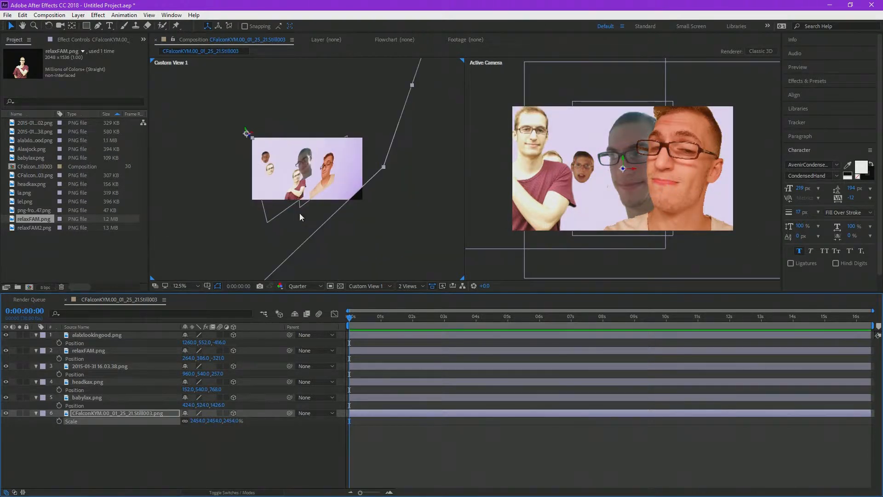
{"action": "left_click_drag", "start_coordinate": [228, 420], "coordinate": [46, 420]}
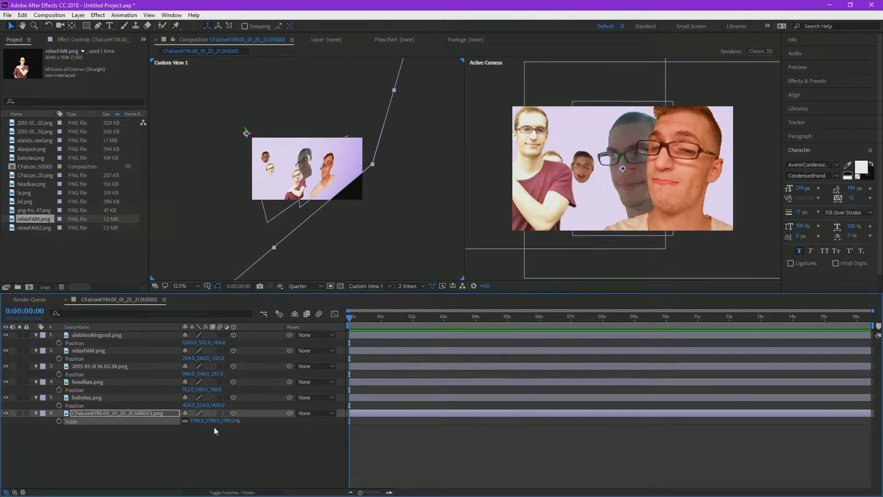
{"action": "left_click_drag", "start_coordinate": [202, 421], "coordinate": [69, 421]}
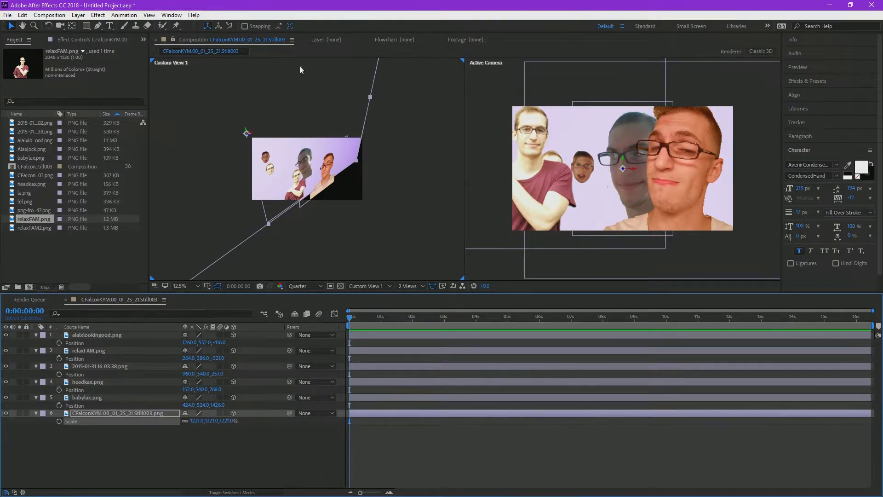
{"action": "key", "text": "period"}
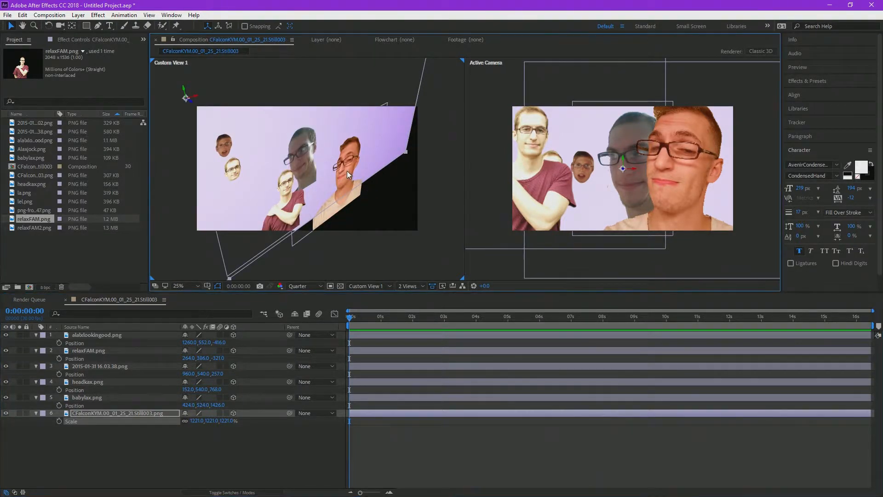
Step: Set relaxFAM.png's Position to 1522, 386, -341 and bring alalxlookingood.png forward to Z position -1287
{"action": "left_click_drag", "start_coordinate": [219, 358], "coordinate": [598, 363]}
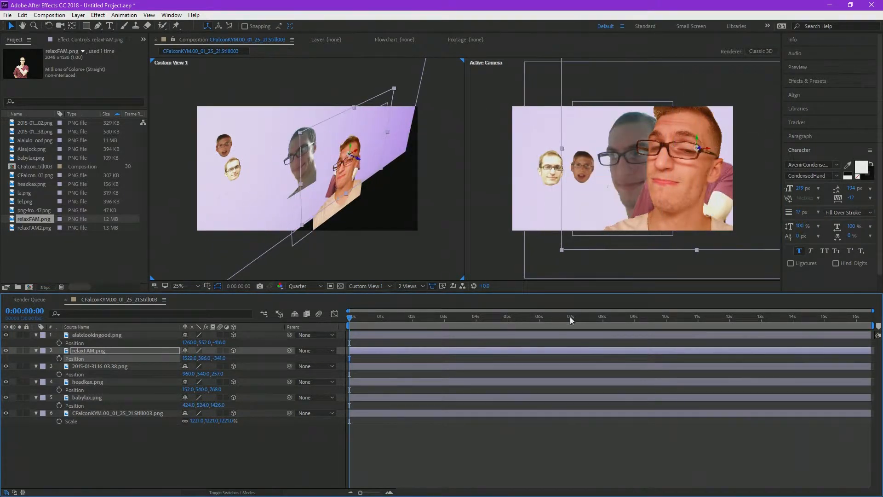
{"action": "left_click", "coordinate": [302, 207]}
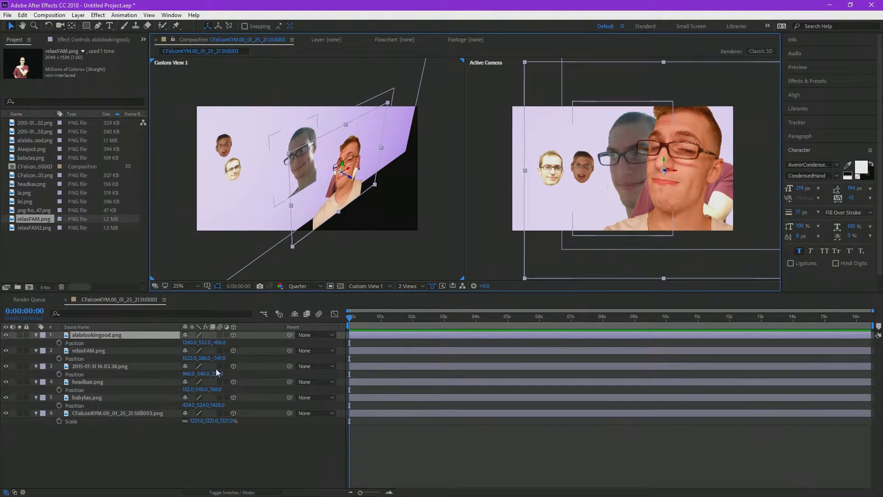
{"action": "left_click_drag", "start_coordinate": [220, 342], "coordinate": [174, 355]}
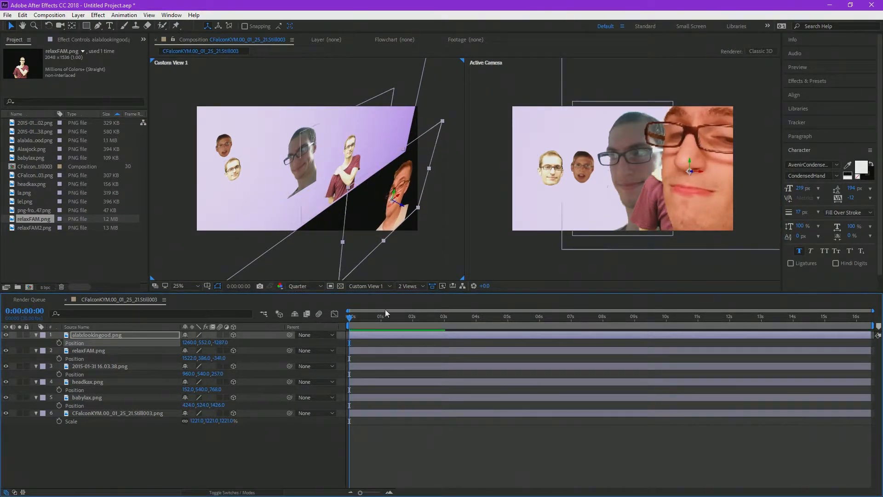
Step: Move the 2015-01-31 16.03.38.png layer in the custom view to a Position of about 690, 524, 235
{"action": "left_click", "coordinate": [346, 174]}
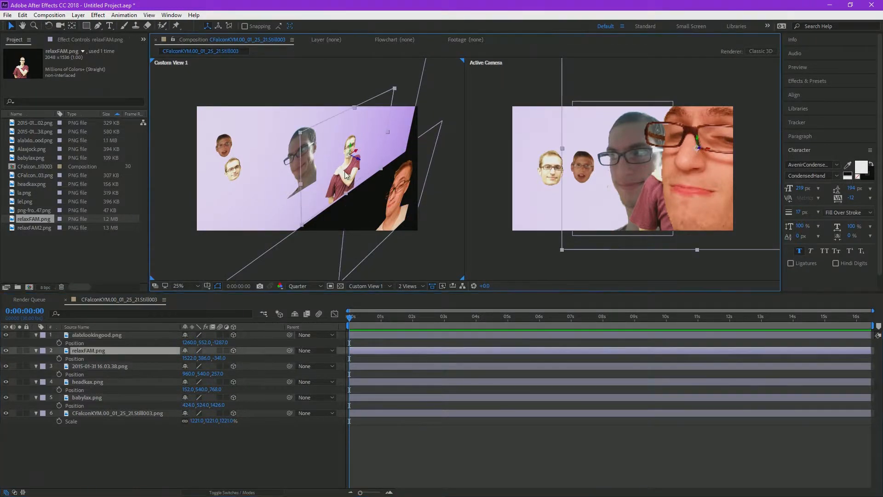
{"action": "left_click", "coordinate": [297, 162]}
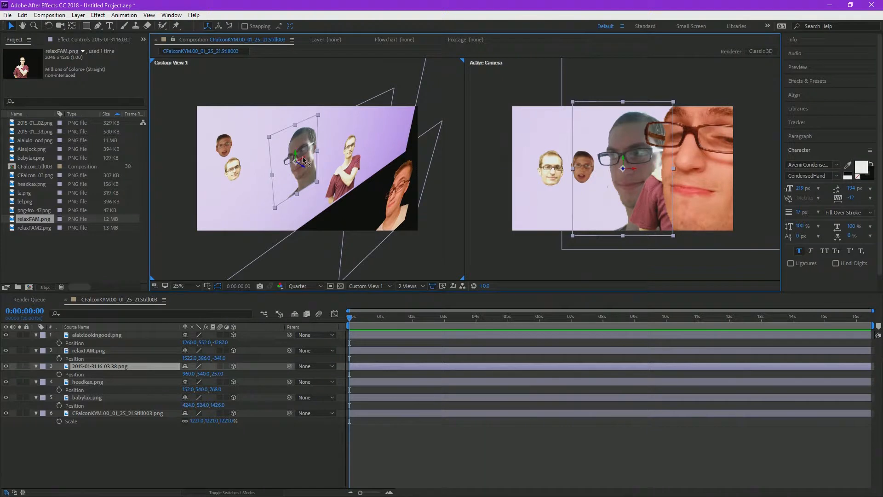
{"action": "mouse_move", "coordinate": [304, 160]}
{"action": "left_mouse_down"}
{"action": "mouse_move", "coordinate": [274, 176]}
{"action": "mouse_move", "coordinate": [294, 165]}
{"action": "left_mouse_up"}
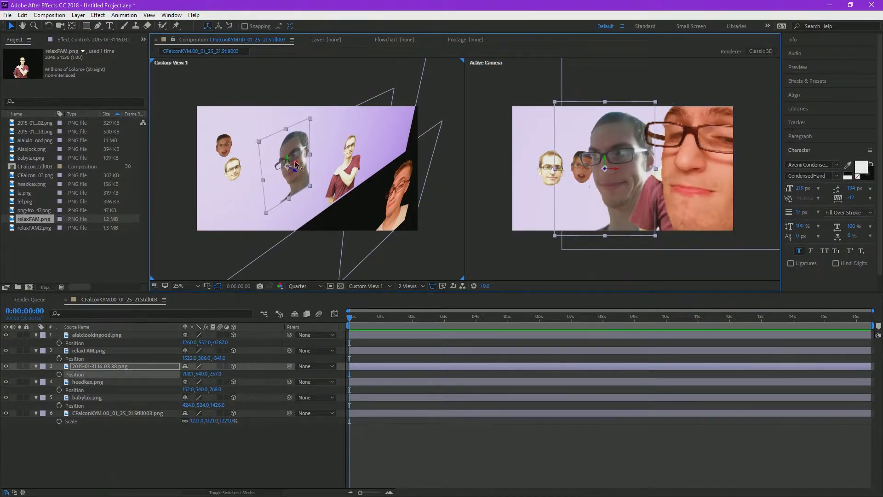
{"action": "scroll", "coordinate": [293, 177], "scroll_direction": "down", "scroll_amount": 3}
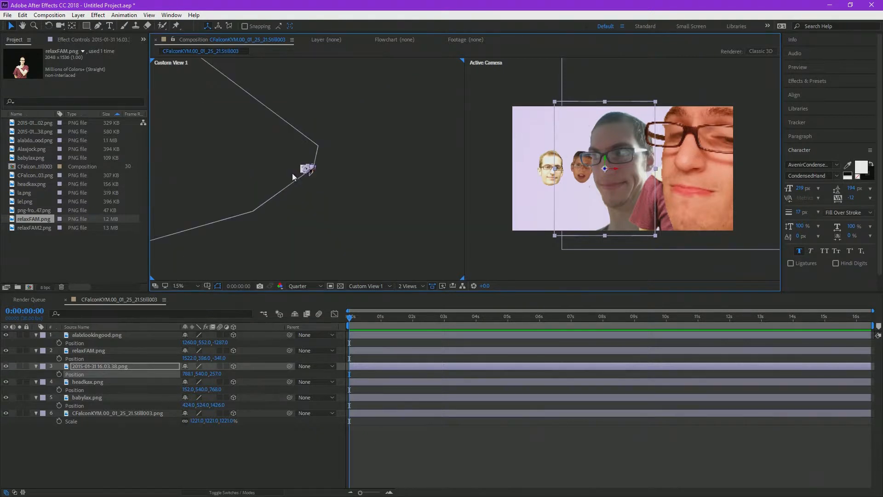
{"action": "scroll", "coordinate": [329, 199], "scroll_direction": "up", "scroll_amount": 6}
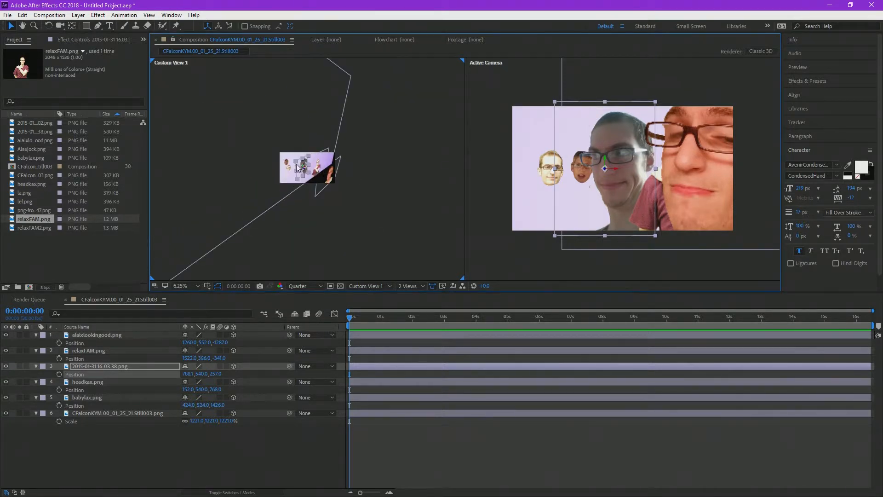
{"action": "mouse_move", "coordinate": [260, 129]}
{"action": "left_mouse_down"}
{"action": "mouse_move", "coordinate": [321, 98]}
{"action": "mouse_move", "coordinate": [252, 133]}
{"action": "left_mouse_up"}
{"action": "mouse_move", "coordinate": [256, 168]}
{"action": "left_mouse_down"}
{"action": "mouse_move", "coordinate": [277, 182]}
{"action": "mouse_move", "coordinate": [244, 174]}
{"action": "left_mouse_up"}
{"action": "mouse_move", "coordinate": [225, 118]}
{"action": "left_mouse_down"}
{"action": "mouse_move", "coordinate": [228, 98]}
{"action": "mouse_move", "coordinate": [236, 110]}
{"action": "left_mouse_up"}
{"action": "scroll", "coordinate": [236, 109], "scroll_direction": "down", "scroll_amount": 3}
{"action": "left_click_drag", "start_coordinate": [299, 164], "coordinate": [224, 160]}
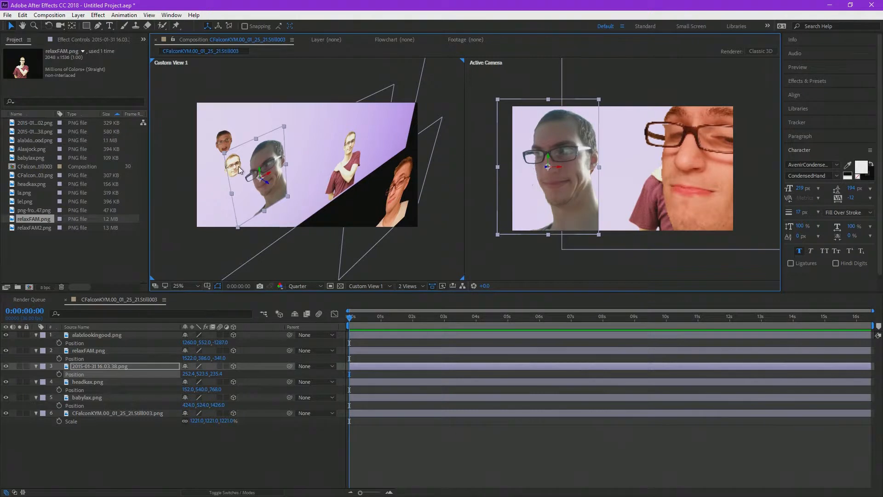
{"action": "left_click_drag", "start_coordinate": [272, 175], "coordinate": [295, 174]}
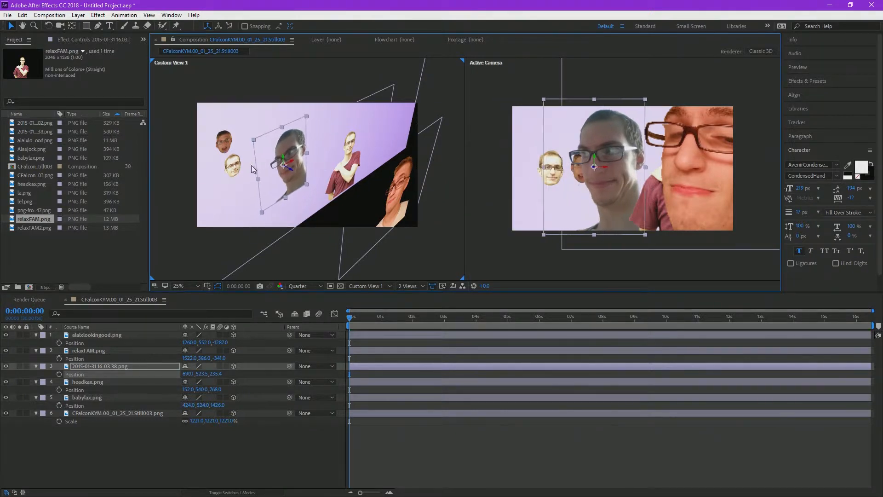
Step: Move headkax.png sideways in the custom view to an X position of about 1251
{"action": "left_click", "coordinate": [233, 171]}
{"action": "left_click_drag", "start_coordinate": [242, 164], "coordinate": [292, 133]}
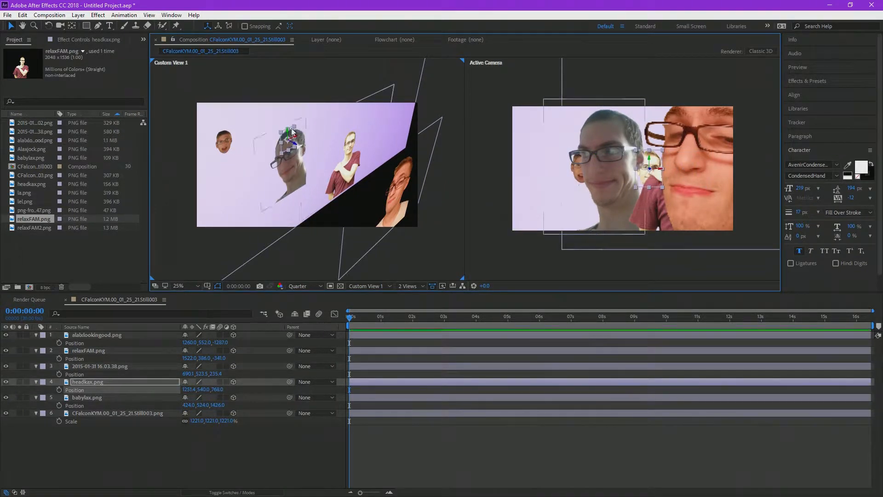
Step: Move babylax.png sideways in the custom view to an X position of about 336
{"action": "left_click", "coordinate": [223, 151]}
{"action": "mouse_move", "coordinate": [229, 143]}
{"action": "left_mouse_down"}
{"action": "mouse_move", "coordinate": [193, 155]}
{"action": "mouse_move", "coordinate": [225, 144]}
{"action": "left_mouse_up"}
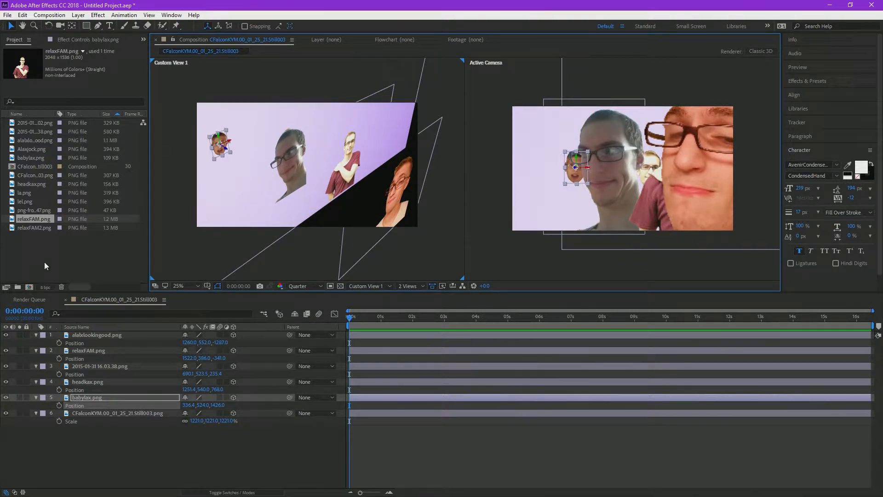
{"action": "scroll", "coordinate": [646, 142], "scroll_direction": "down", "scroll_amount": 2}
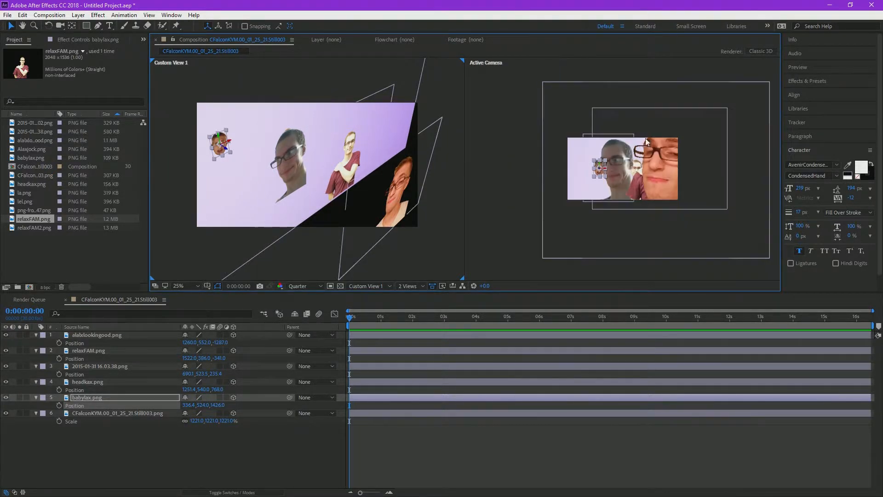
Step: Try animating the front face layer's Position from a keyframe at about 1 second to X 807 at 0:00:02:15
{"action": "left_click_drag", "start_coordinate": [354, 324], "coordinate": [379, 324]}
{"action": "left_click", "coordinate": [59, 342]}
{"action": "left_click", "coordinate": [427, 326]}
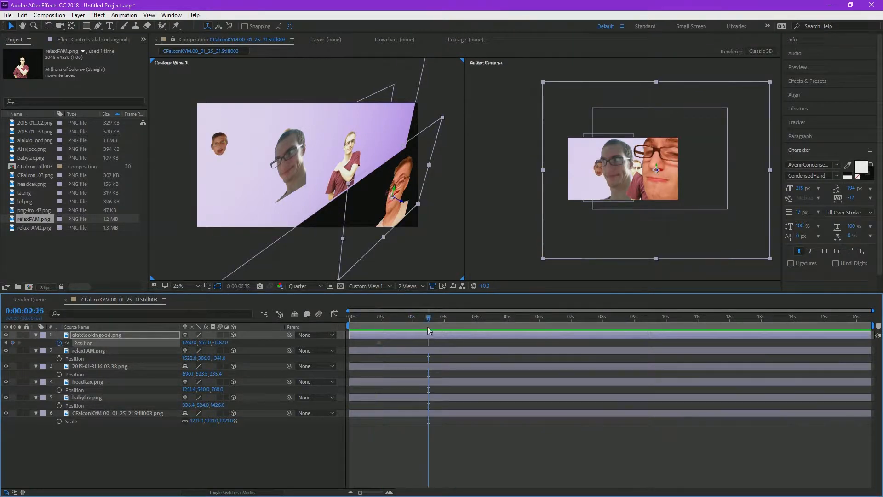
{"action": "left_click_drag", "start_coordinate": [188, 342], "coordinate": [0, 361]}
{"action": "mouse_move", "coordinate": [445, 321]}
{"action": "left_mouse_down"}
{"action": "mouse_move", "coordinate": [386, 321]}
{"action": "mouse_move", "coordinate": [472, 325]}
{"action": "mouse_move", "coordinate": [355, 326]}
{"action": "mouse_move", "coordinate": [446, 335]}
{"action": "left_mouse_up"}
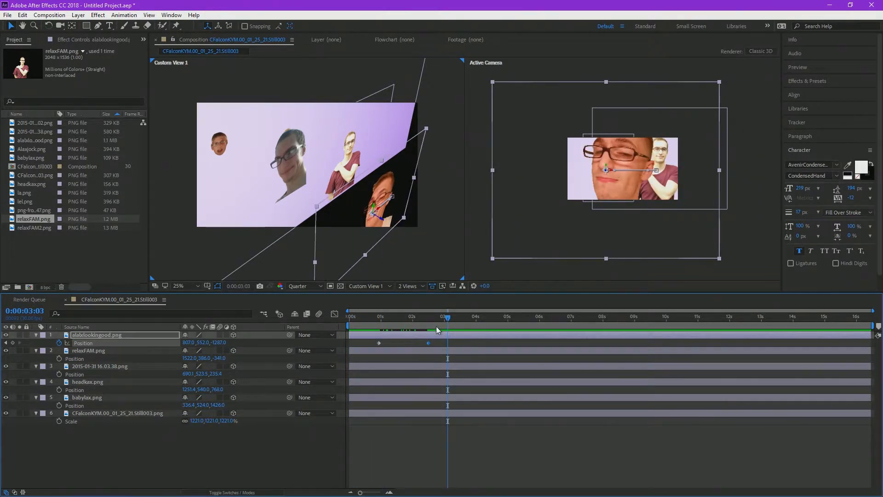
{"action": "key", "text": "ctrl+z"}
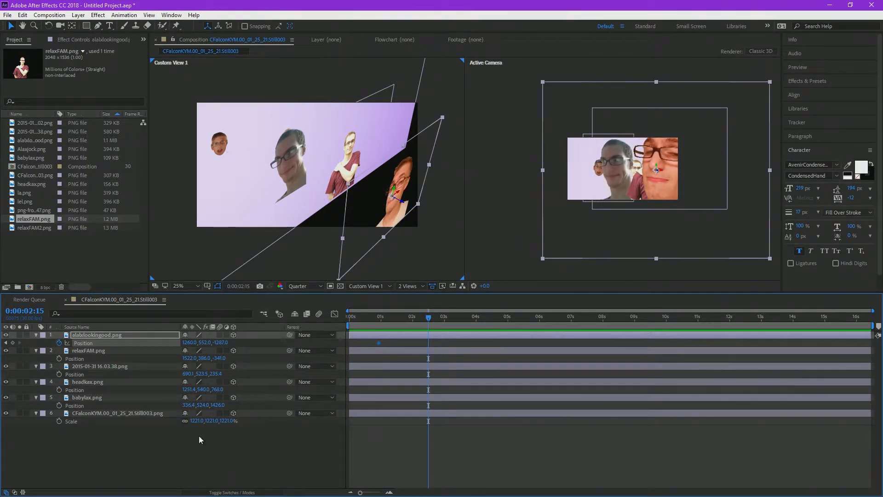
Step: Create a two-node camera named Camera 1 with the 35mm preset
{"action": "right_click", "coordinate": [206, 453]}
{"action": "mouse_move", "coordinate": [271, 350]}
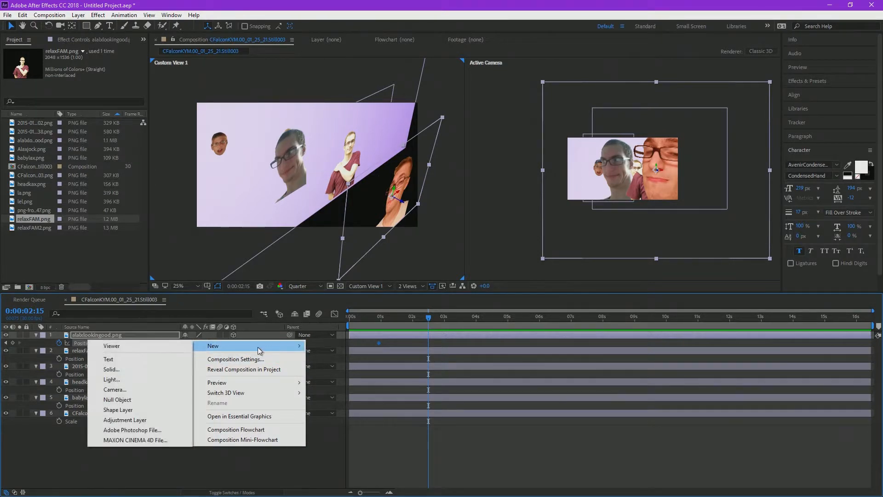
{"action": "left_click", "coordinate": [115, 390]}
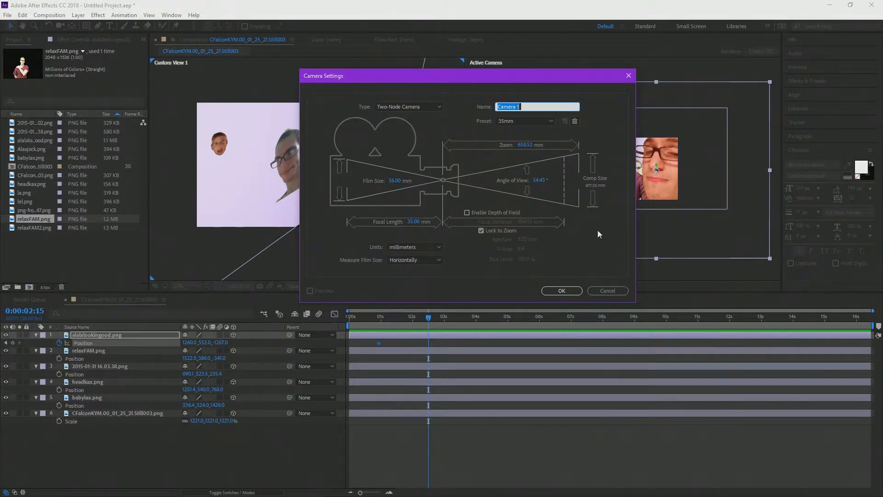
{"action": "left_click", "coordinate": [534, 121]}
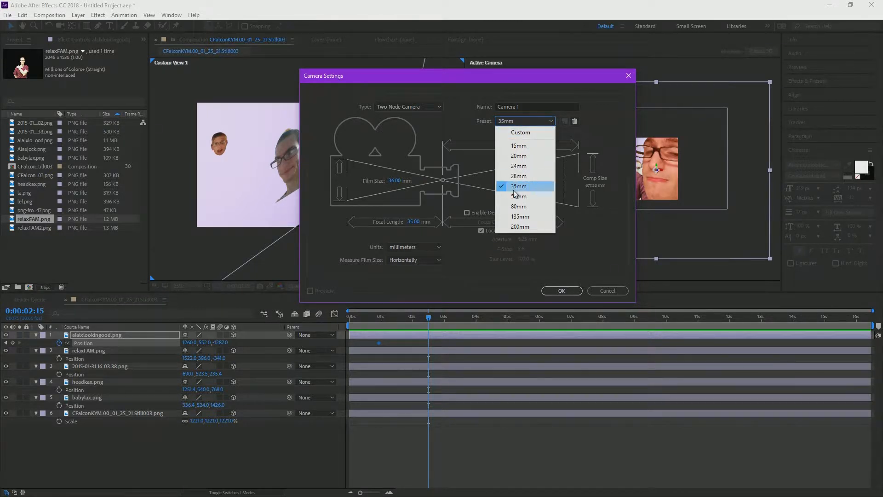
{"action": "left_click", "coordinate": [599, 247]}
{"action": "left_click", "coordinate": [565, 291]}
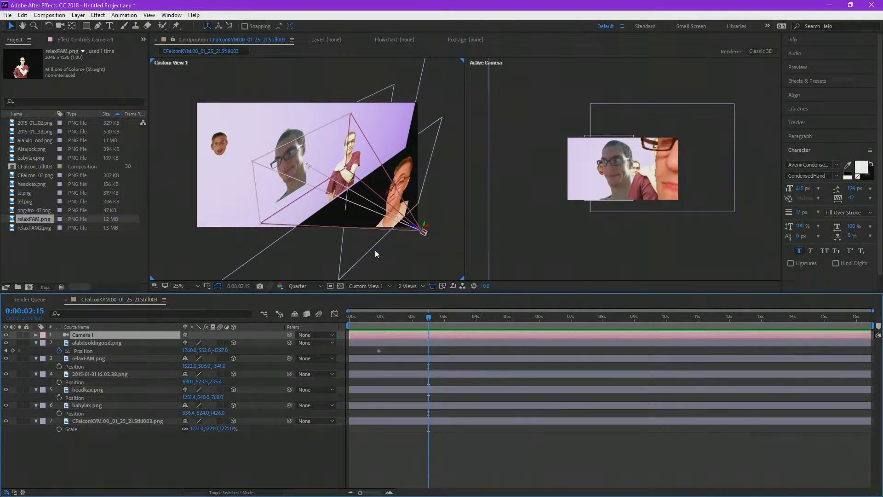
Step: Add starting keyframes for Camera 1's Point of Interest and Position at 0:00:00:08
{"action": "left_click", "coordinate": [35, 343]}
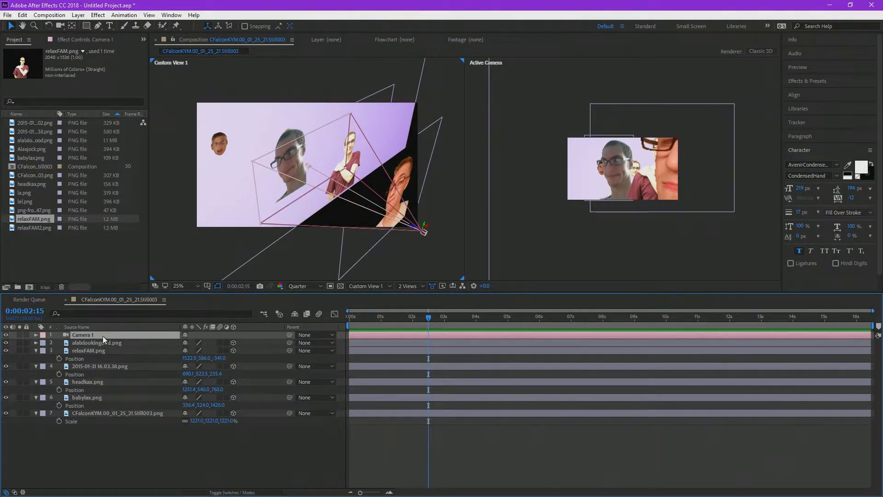
{"action": "left_click", "coordinate": [36, 335]}
{"action": "left_click", "coordinate": [43, 343]}
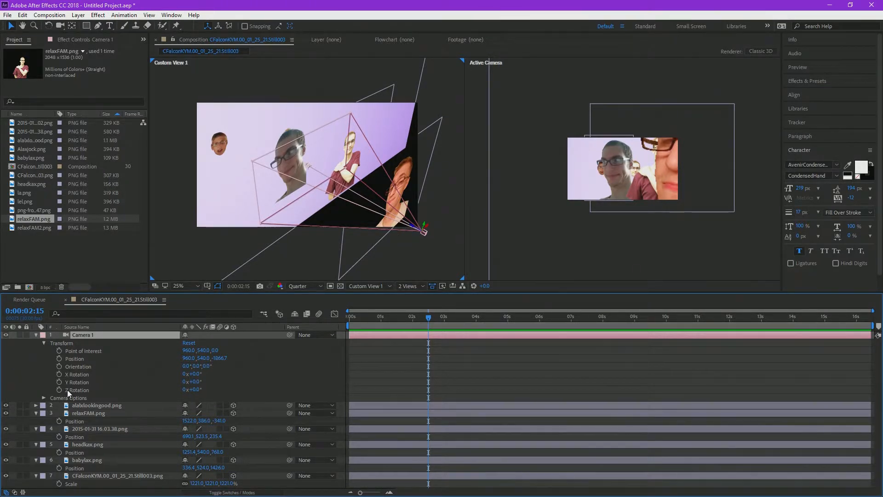
{"action": "left_click", "coordinate": [59, 358]}
{"action": "left_click", "coordinate": [59, 351]}
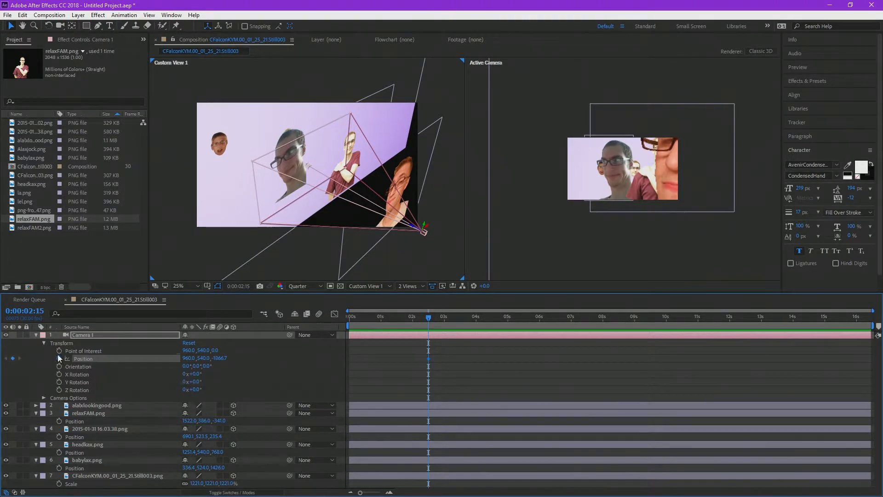
{"action": "left_click_drag", "start_coordinate": [485, 371], "coordinate": [357, 355]}
{"action": "left_click", "coordinate": [7, 358]}
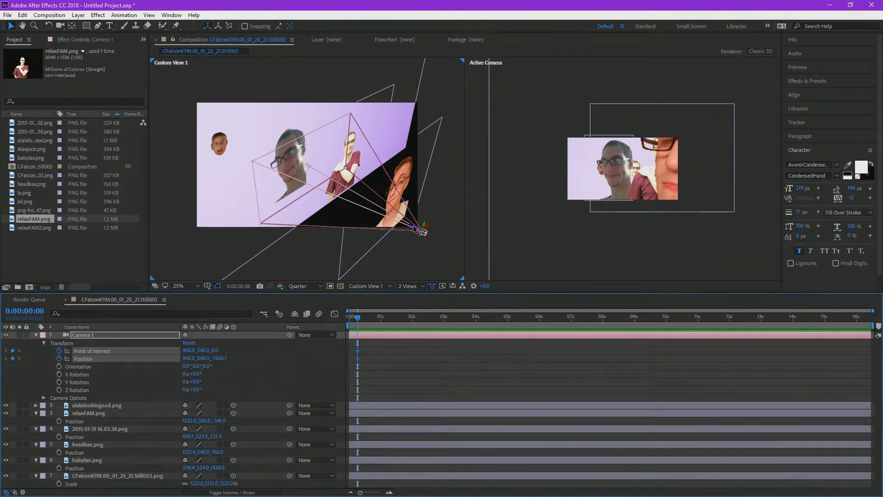
Step: Animate Camera 1 moving forward through the layers, from Z position about -4739 at 0:00:00:08 to about 543 at 0:00:07:23
{"action": "left_click_drag", "start_coordinate": [419, 229], "coordinate": [730, 339]}
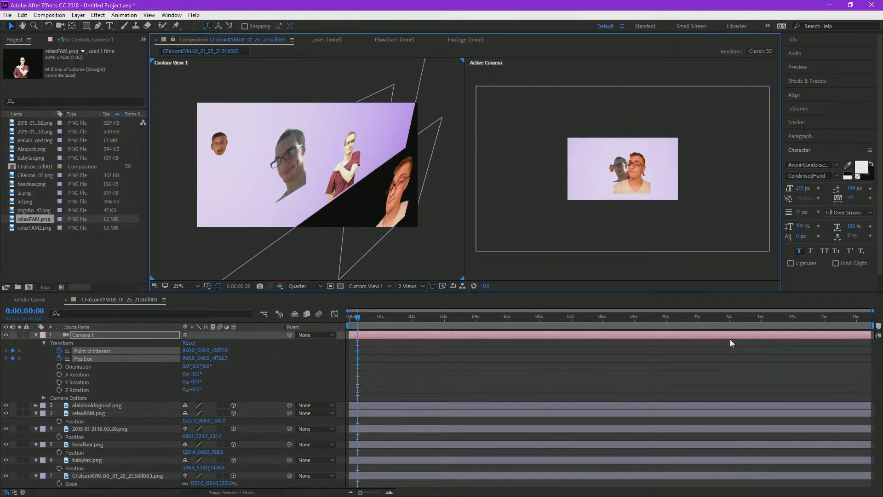
{"action": "left_click", "coordinate": [596, 322]}
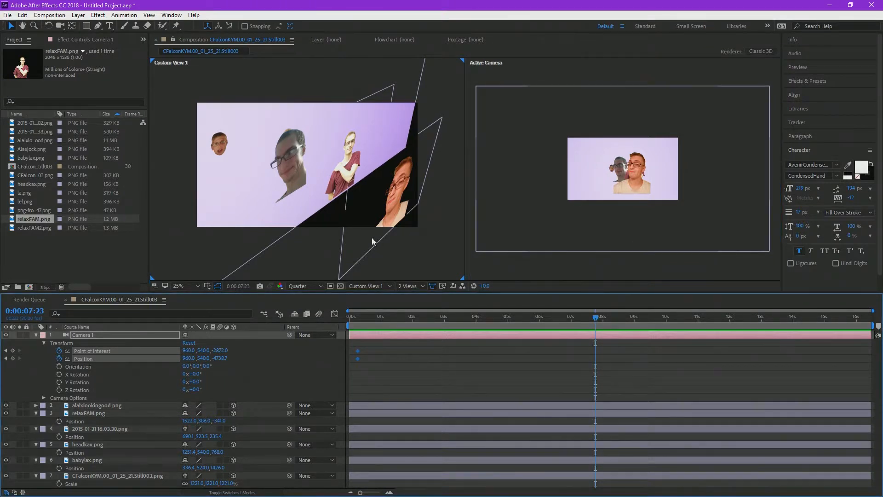
{"action": "scroll", "coordinate": [432, 234], "scroll_direction": "down", "scroll_amount": 3}
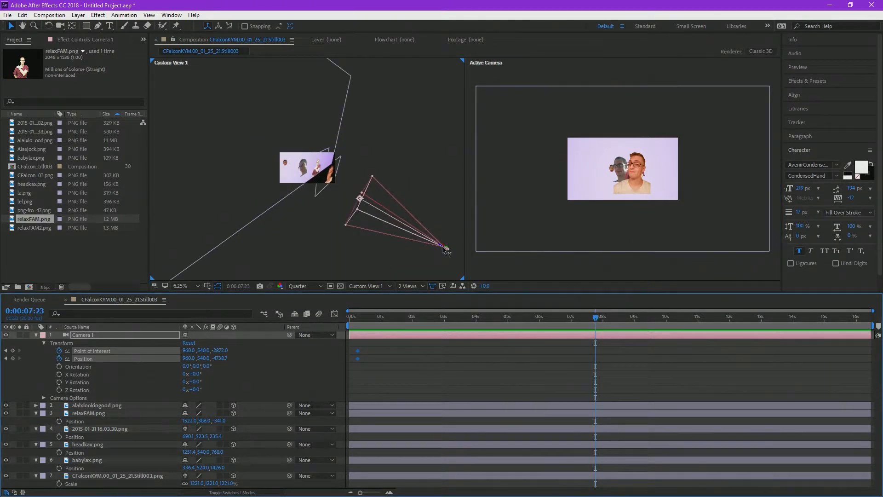
{"action": "left_click_drag", "start_coordinate": [443, 249], "coordinate": [310, 192]}
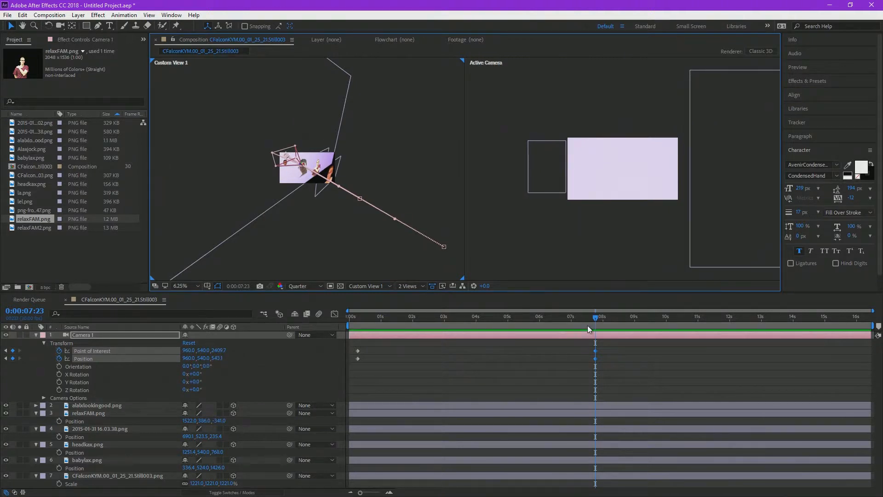
Step: Play back the camera fly-through from its first keyframes to check how it passes the layers
{"action": "left_click_drag", "start_coordinate": [590, 321], "coordinate": [554, 317]}
{"action": "left_click_drag", "start_coordinate": [501, 316], "coordinate": [358, 314]}
{"action": "key", "text": "space"}
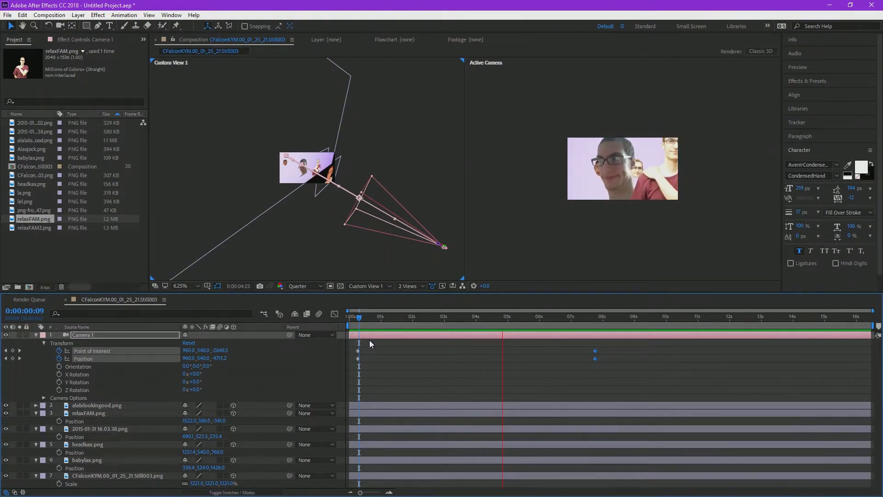
{"action": "key", "text": "space"}
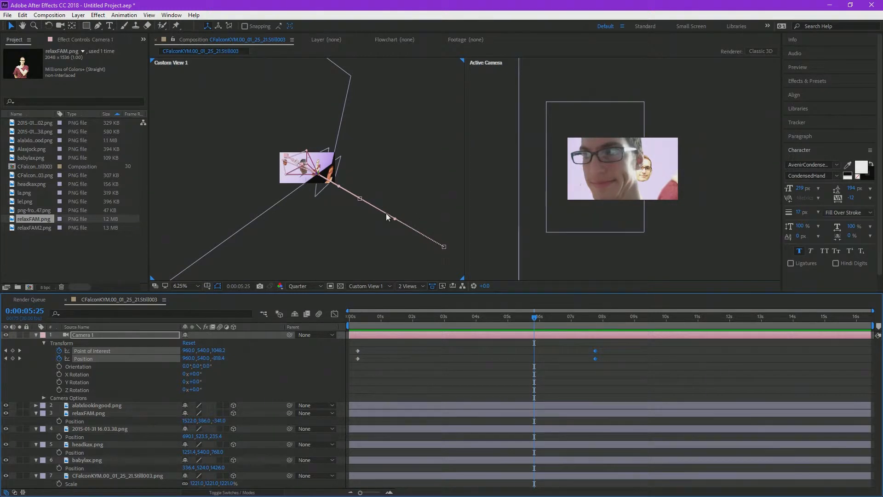
Step: Spread the layers beside the camera path: move relaxFAM.png to X about 2295 and 2015-01-31 16.03.38.png to X about -52
{"action": "scroll", "coordinate": [318, 158], "scroll_direction": "up", "scroll_amount": 5}
{"action": "scroll", "coordinate": [341, 168], "scroll_direction": "down", "scroll_amount": 1}
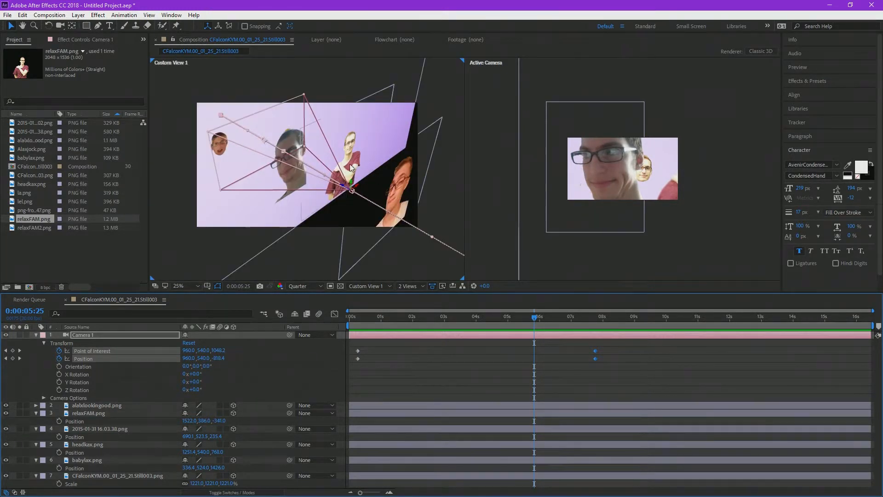
{"action": "left_click", "coordinate": [357, 163]}
{"action": "left_click_drag", "start_coordinate": [357, 148], "coordinate": [391, 143]}
{"action": "left_click", "coordinate": [291, 175]}
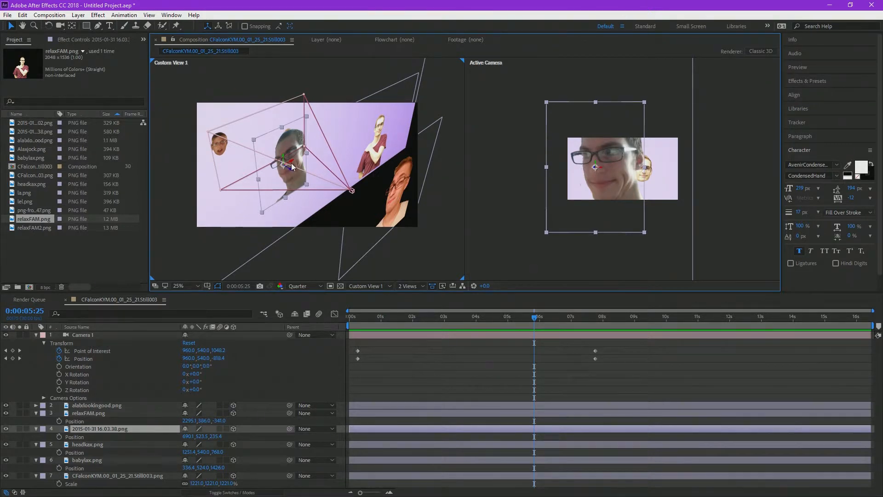
{"action": "left_click_drag", "start_coordinate": [288, 164], "coordinate": [207, 188]}
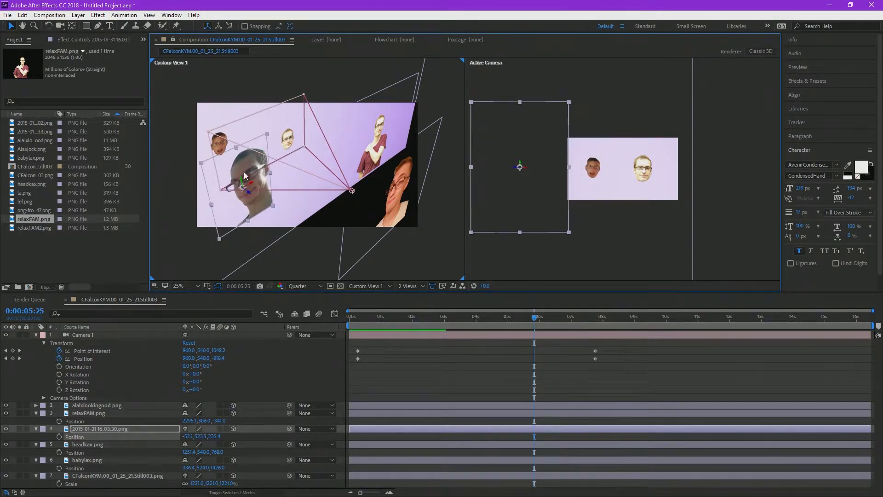
Step: Bring headkax.png forward to Z about -99.5 and move babylax.png to a Position of about 812, 524, 470
{"action": "left_click", "coordinate": [284, 152]}
{"action": "left_click_drag", "start_coordinate": [294, 146], "coordinate": [375, 178]}
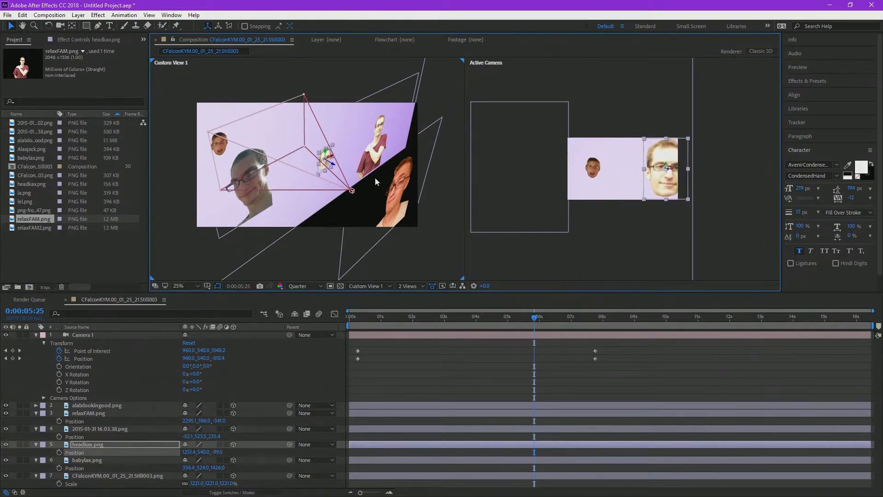
{"action": "left_click", "coordinate": [226, 143]}
{"action": "left_click_drag", "start_coordinate": [228, 151], "coordinate": [317, 149]}
{"action": "left_click_drag", "start_coordinate": [520, 322], "coordinate": [338, 319]}
{"action": "key", "text": "space"}
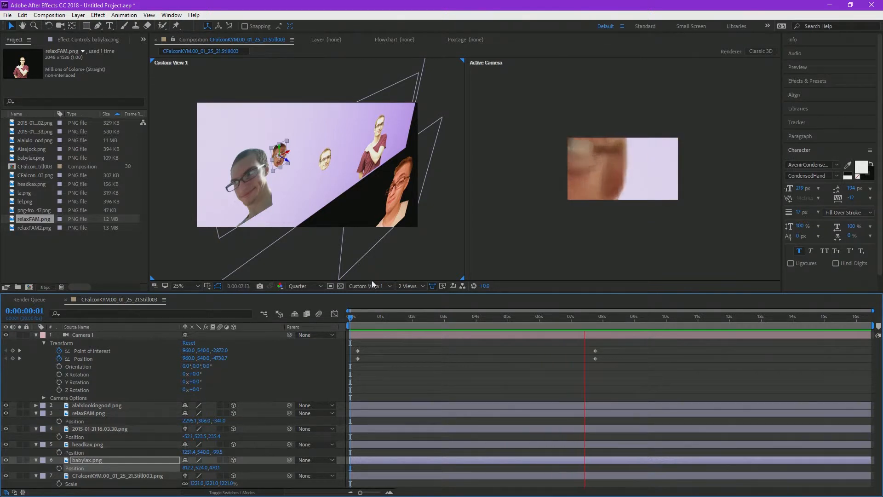
Step: Add keyframes for Camera 1's X, Y and Z Rotation and place them near the fly-through's start keyframes
{"action": "left_click_drag", "start_coordinate": [609, 326], "coordinate": [410, 328]}
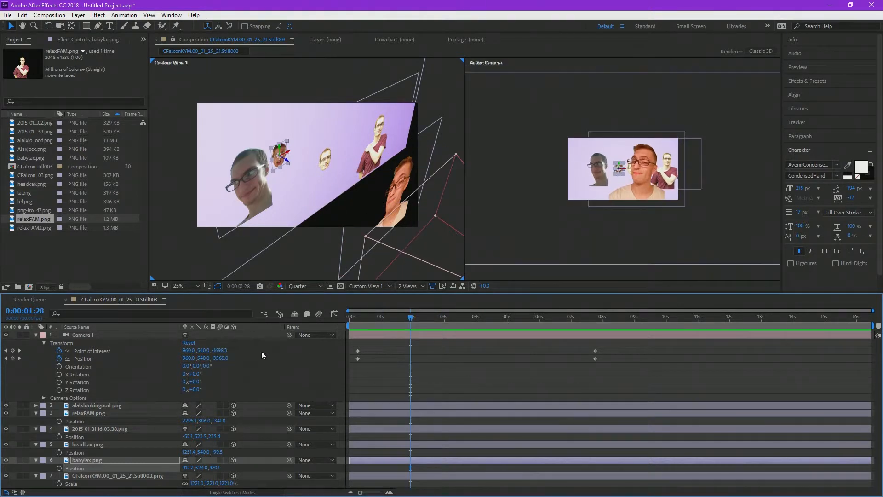
{"action": "left_click", "coordinate": [58, 382]}
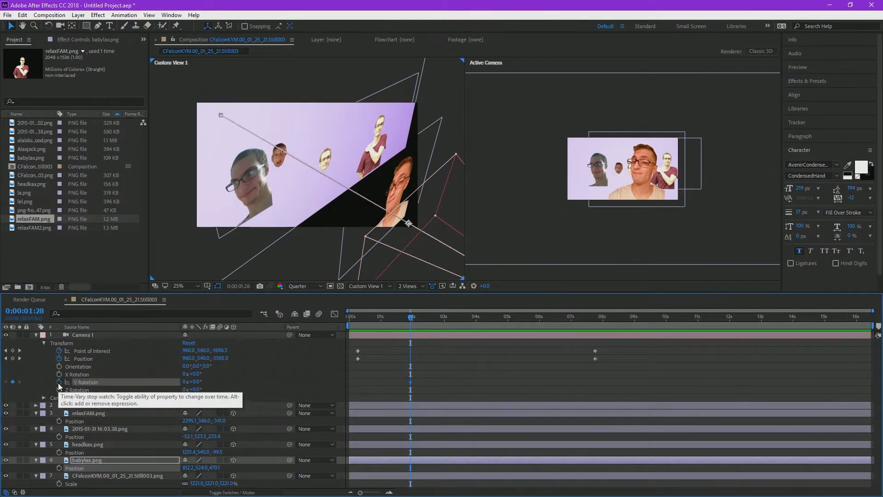
{"action": "left_click", "coordinate": [128, 381]}
{"action": "left_click", "coordinate": [59, 390]}
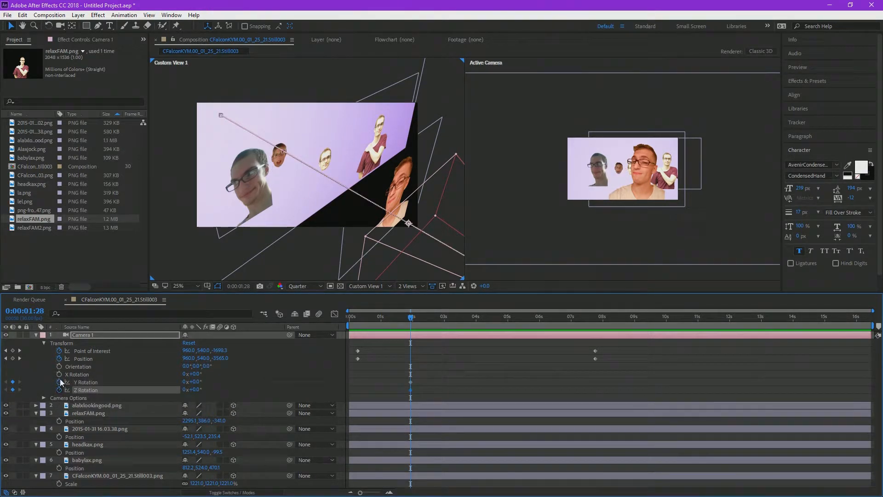
{"action": "left_click", "coordinate": [58, 374]}
{"action": "left_click_drag", "start_coordinate": [425, 394], "coordinate": [352, 374]}
Step: Animate Camera 1's Y Rotation from 22° near the fly-through's start to 0° just before 1 second
{"action": "mouse_move", "coordinate": [192, 382]}
{"action": "left_mouse_down"}
{"action": "mouse_move", "coordinate": [290, 386]}
{"action": "mouse_move", "coordinate": [204, 381]}
{"action": "left_mouse_up"}
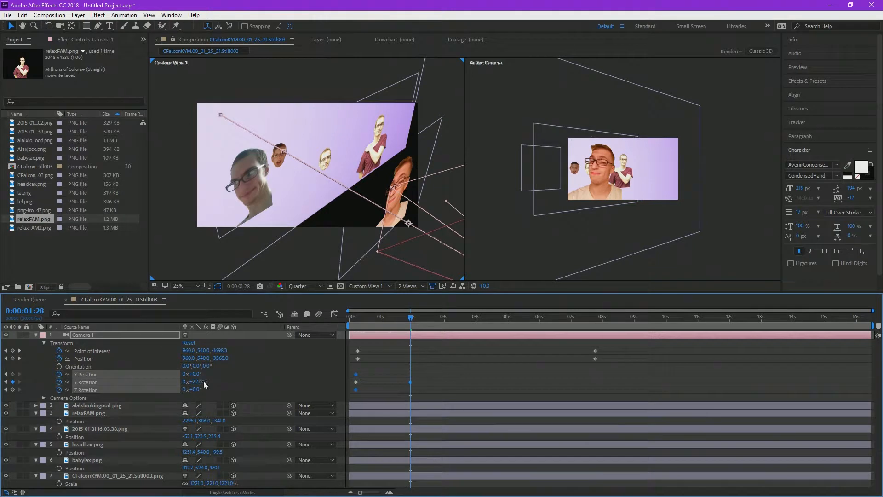
{"action": "left_click", "coordinate": [403, 382]}
{"action": "left_click", "coordinate": [357, 382]}
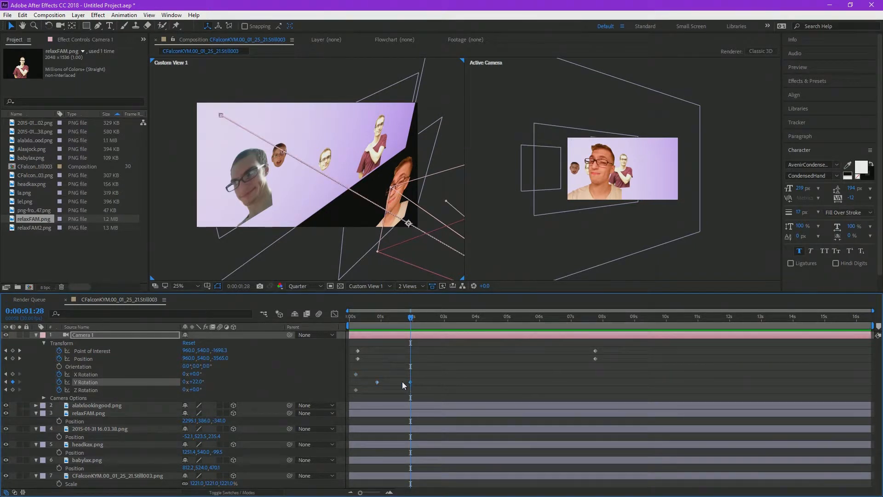
{"action": "left_click_drag", "start_coordinate": [410, 382], "coordinate": [357, 380]}
{"action": "left_click", "coordinate": [360, 317]}
{"action": "key", "text": "space"}
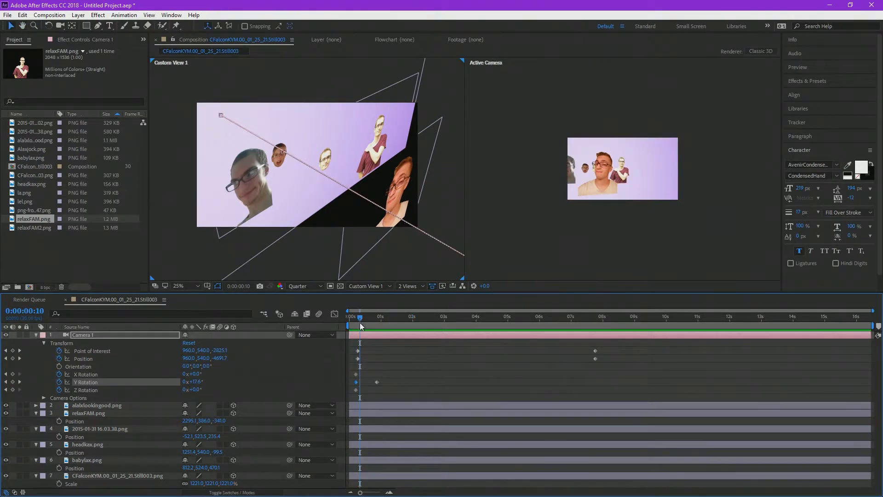
{"action": "key", "text": "space"}
Step: Animate Camera 1's X Rotation from 16° near the fly-through's start to 0° just before 1 second
{"action": "mouse_move", "coordinate": [197, 374]}
{"action": "left_mouse_down"}
{"action": "mouse_move", "coordinate": [243, 381]}
{"action": "mouse_move", "coordinate": [211, 383]}
{"action": "left_mouse_up"}
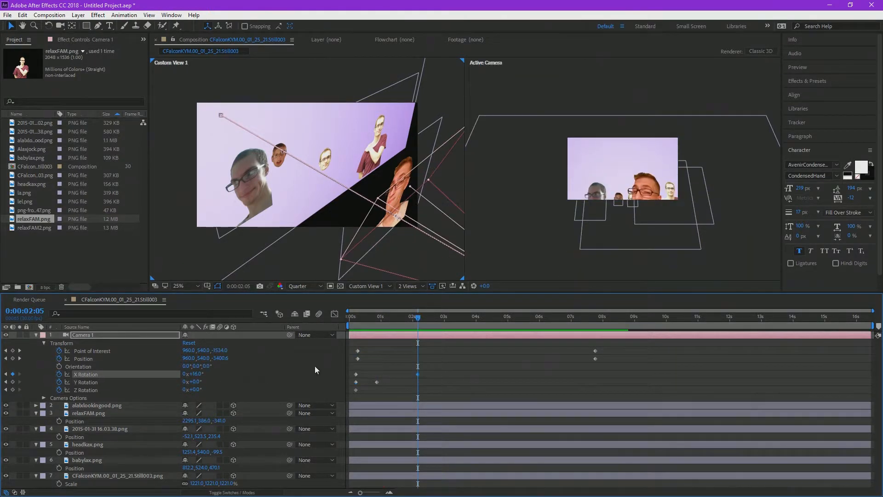
{"action": "mouse_move", "coordinate": [356, 374]}
{"action": "left_mouse_down"}
{"action": "mouse_move", "coordinate": [373, 375]}
{"action": "mouse_move", "coordinate": [355, 374]}
{"action": "left_mouse_up"}
{"action": "left_click", "coordinate": [358, 322]}
{"action": "key", "text": "space"}
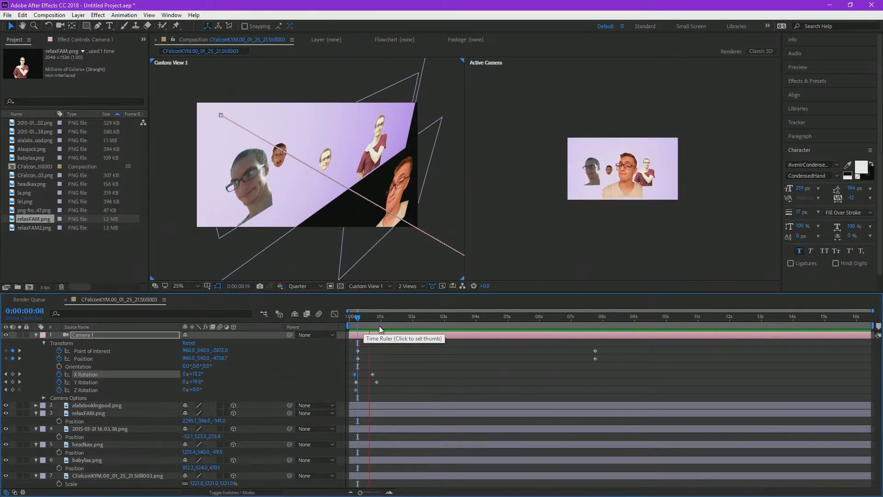
{"action": "left_click_drag", "start_coordinate": [373, 375], "coordinate": [378, 375]}
{"action": "key", "text": "space"}
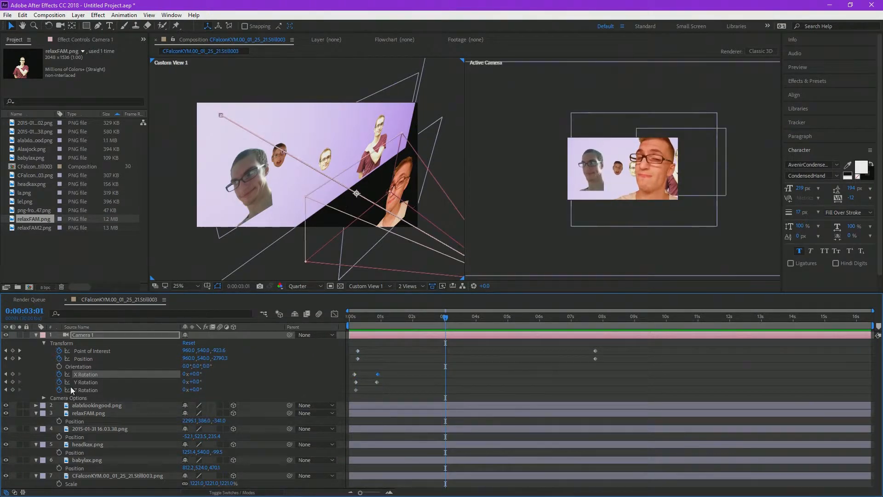
Step: Animate Camera 1's Z Rotation with an end keyframe just after 7 seconds and preview the rolling fly-through
{"action": "left_click_drag", "start_coordinate": [199, 390], "coordinate": [336, 369]}
{"action": "left_click_drag", "start_coordinate": [446, 390], "coordinate": [577, 390]}
{"action": "left_click", "coordinate": [357, 324]}
{"action": "left_click_drag", "start_coordinate": [356, 324], "coordinate": [357, 323]}
{"action": "key", "text": "space"}
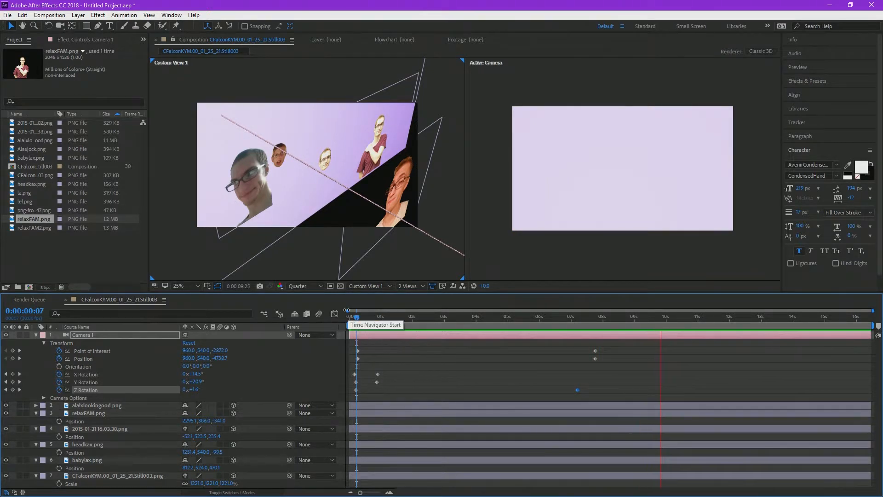
{"action": "left_click", "coordinate": [361, 318]}
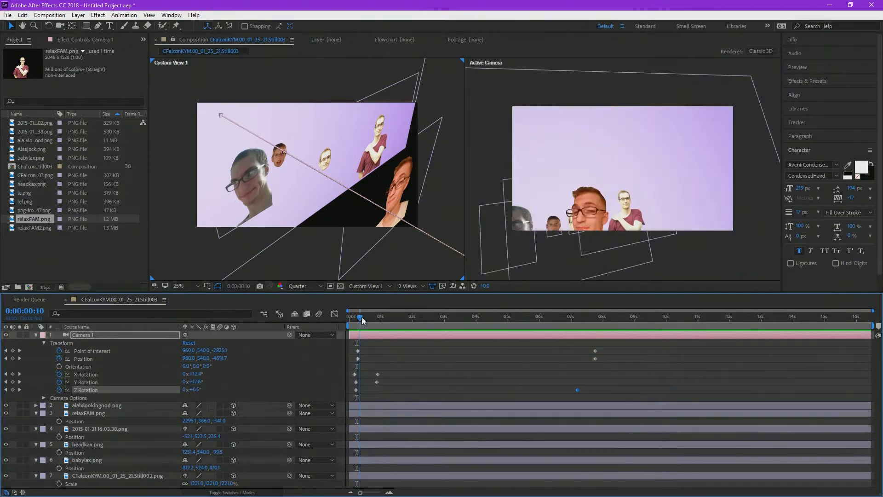
{"action": "left_click_drag", "start_coordinate": [362, 318], "coordinate": [362, 319]}
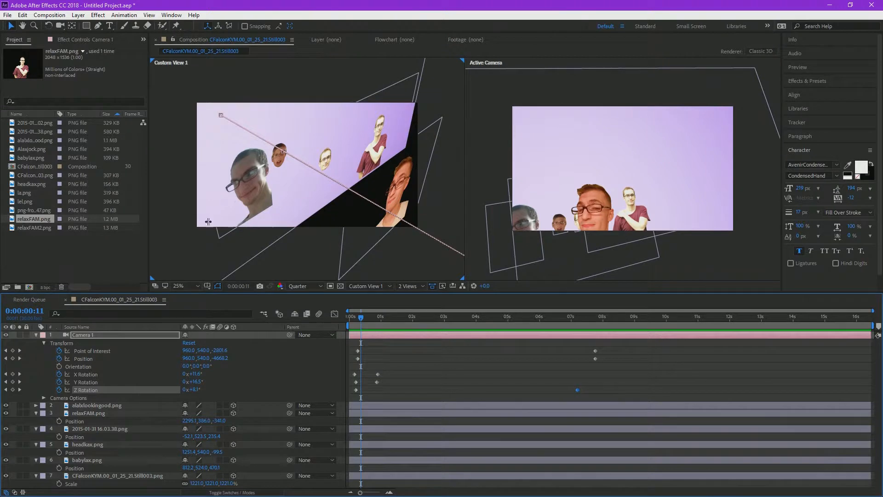
Step: Look through the imported PNG images in the project one by one
{"action": "left_click_drag", "start_coordinate": [359, 326], "coordinate": [400, 325]}
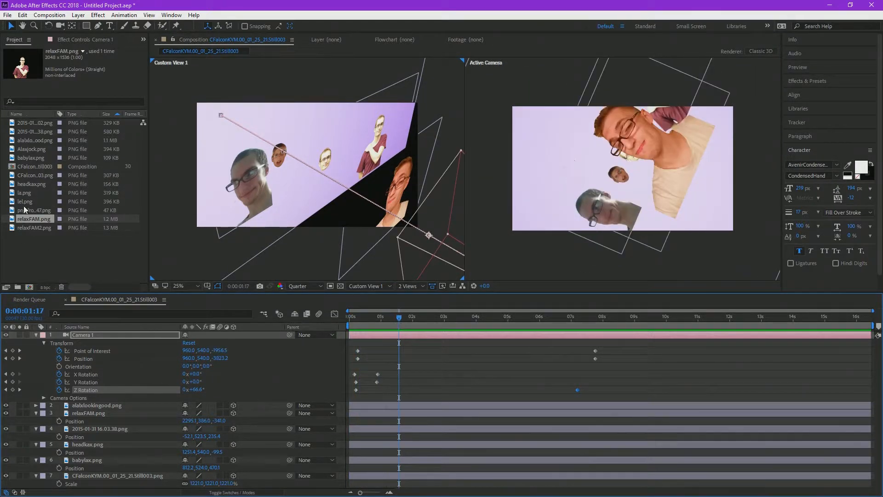
{"action": "left_click", "coordinate": [34, 137]}
{"action": "left_click", "coordinate": [36, 133]}
{"action": "left_click", "coordinate": [47, 221]}
{"action": "left_click", "coordinate": [45, 227]}
{"action": "left_click", "coordinate": [35, 219]}
{"action": "left_click", "coordinate": [30, 210]}
{"action": "left_click", "coordinate": [25, 200]}
{"action": "left_click", "coordinate": [27, 192]}
{"action": "left_click", "coordinate": [27, 184]}
{"action": "left_click", "coordinate": [30, 166]}
{"action": "left_click", "coordinate": [31, 149]}
{"action": "left_click", "coordinate": [31, 138]}
{"action": "left_click", "coordinate": [31, 131]}
{"action": "left_click", "coordinate": [32, 122]}
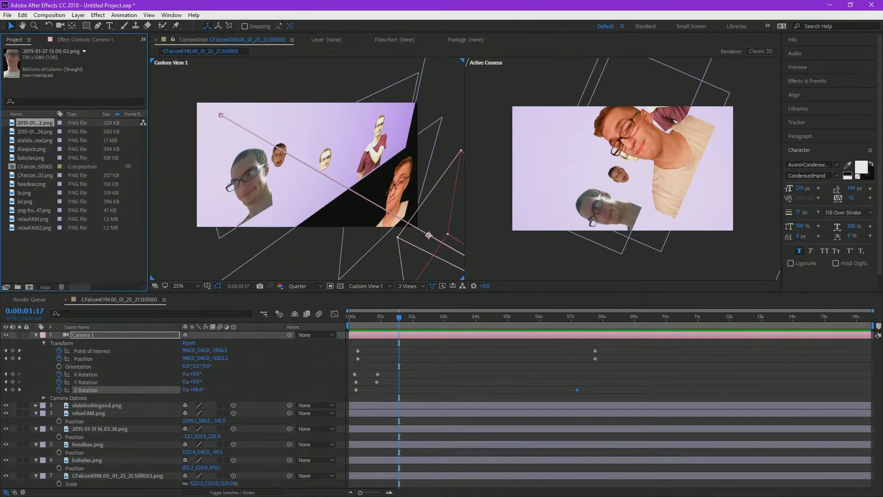
Step: Add the red curtain image download (3).jpg as the top layer, centre it and enlarge it to cover the whole frame
{"action": "left_click_drag", "start_coordinate": [329, 430], "coordinate": [616, 177]}
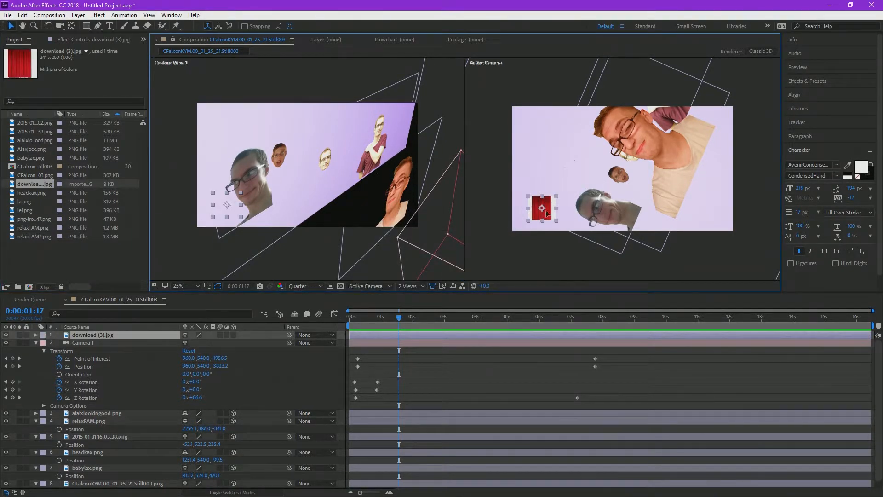
{"action": "key", "text": "ctrl+alt+f"}
{"action": "left_click_drag", "start_coordinate": [710, 229], "coordinate": [649, 198]}
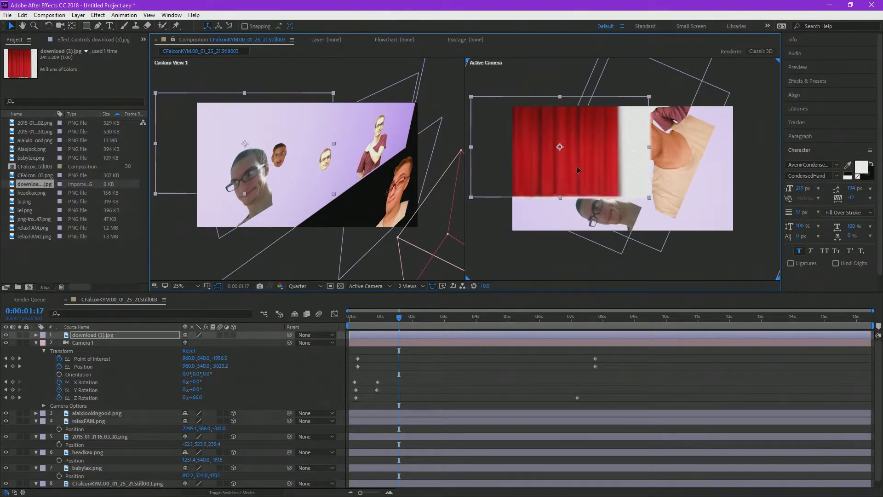
{"action": "key", "text": "ctrl+Home"}
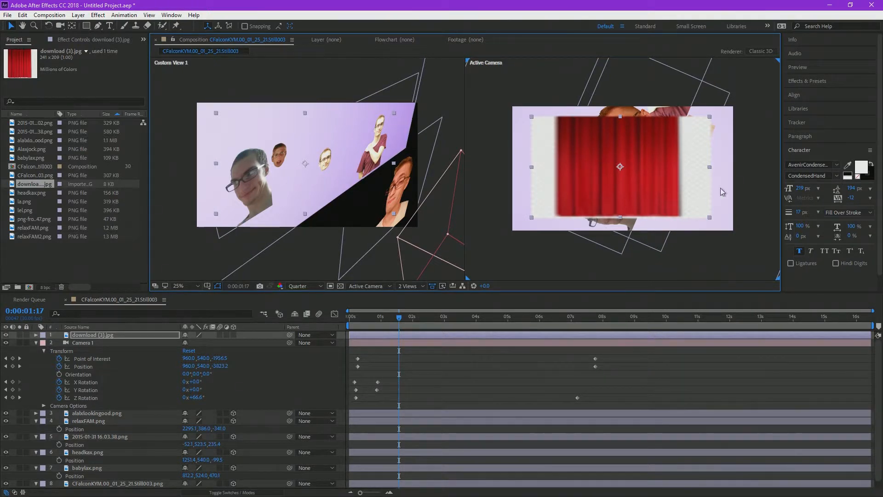
{"action": "left_click_drag", "start_coordinate": [693, 169], "coordinate": [658, 152]}
{"action": "mouse_move", "coordinate": [673, 199]}
{"action": "left_mouse_down"}
{"action": "mouse_move", "coordinate": [760, 253]}
{"action": "mouse_move", "coordinate": [545, 206]}
{"action": "mouse_move", "coordinate": [716, 217]}
{"action": "mouse_move", "coordinate": [669, 216]}
{"action": "left_mouse_up"}
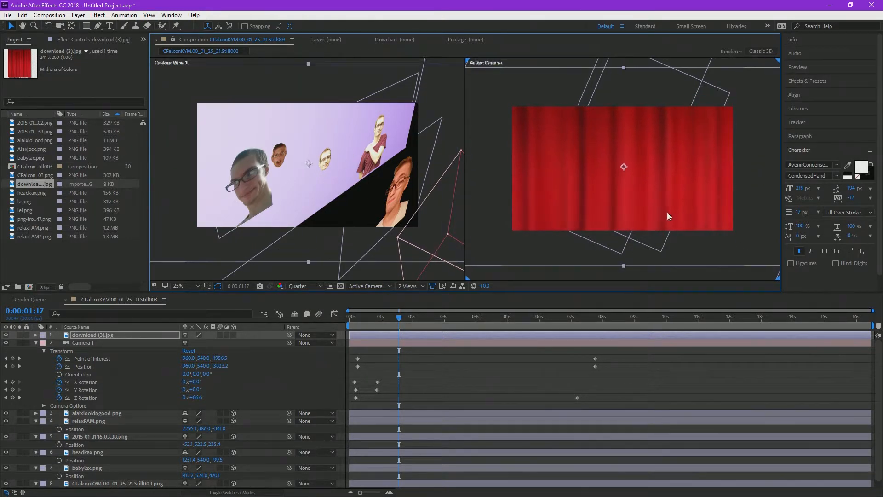
Step: Animate the curtain layer's Position from covering the frame near the start to 892, -994 at 0:00:00:23, above the frame
{"action": "left_click", "coordinate": [36, 335]}
{"action": "left_click", "coordinate": [43, 343]}
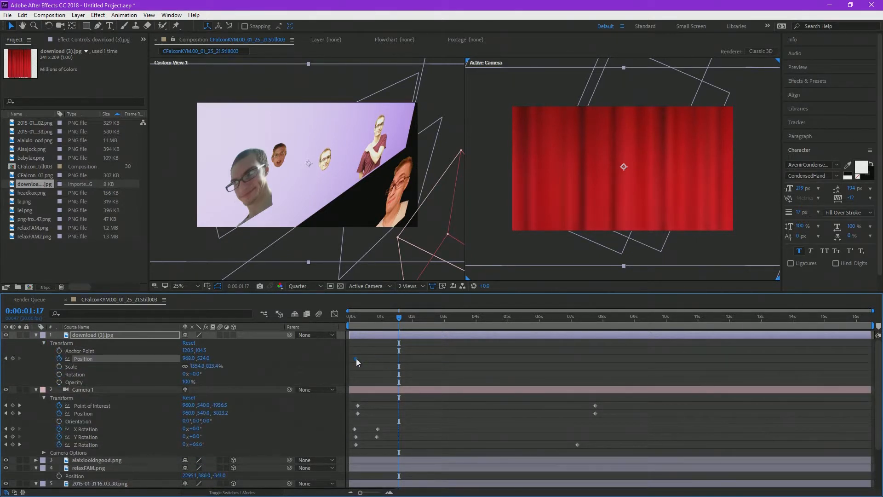
{"action": "left_click", "coordinate": [360, 318]}
{"action": "left_click_drag", "start_coordinate": [364, 324], "coordinate": [374, 327]}
{"action": "left_click_drag", "start_coordinate": [202, 359], "coordinate": [2, 324]}
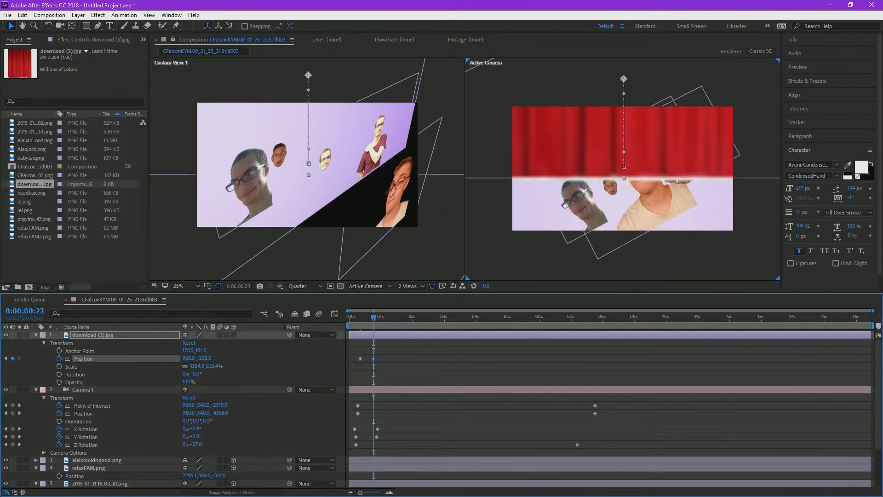
{"action": "left_click_drag", "start_coordinate": [676, 127], "coordinate": [667, 41]}
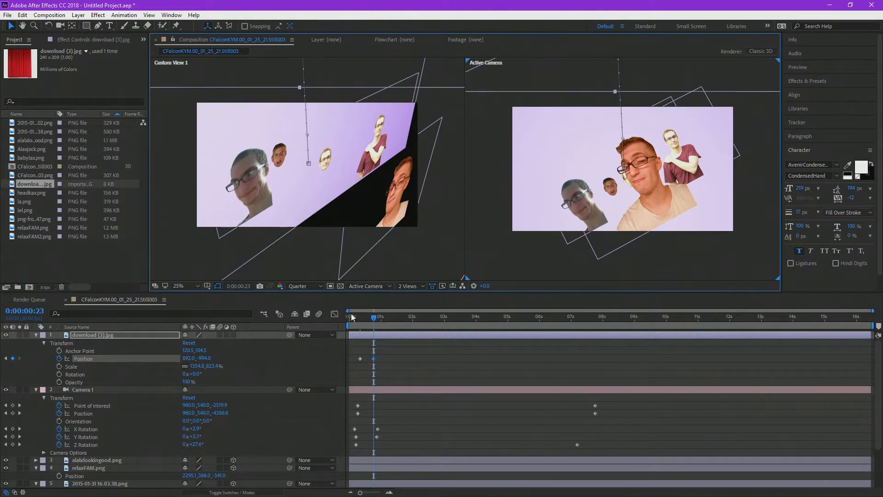
Step: Preview the curtain reveal, shift both curtain Position keyframes to between 1 and 2 seconds, and preview it again
{"action": "left_click_drag", "start_coordinate": [354, 317], "coordinate": [358, 315]}
{"action": "key", "text": "space"}
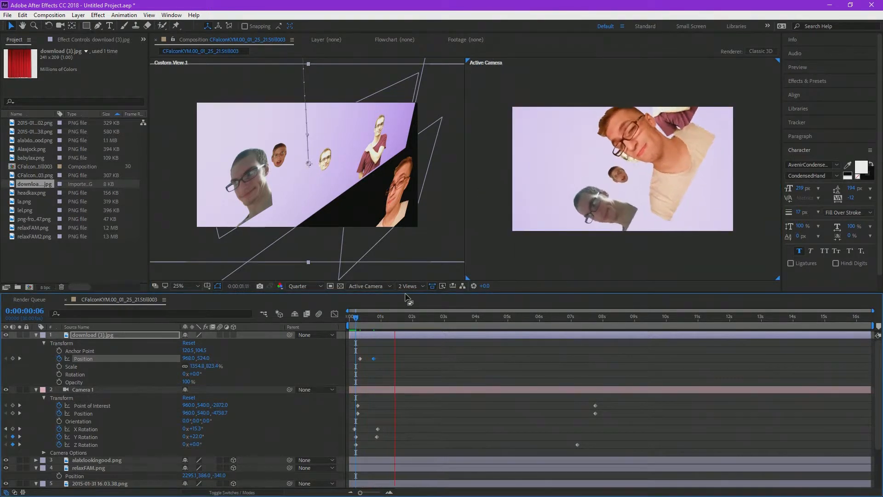
{"action": "left_click_drag", "start_coordinate": [394, 367], "coordinate": [352, 361]}
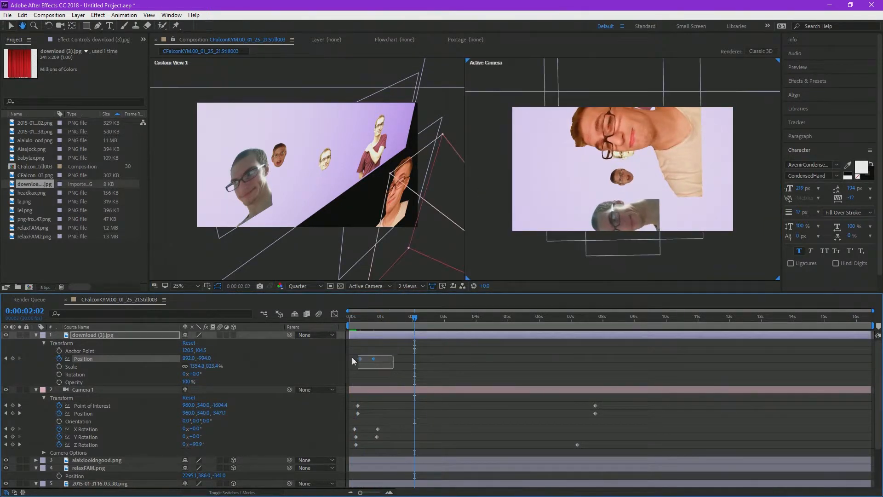
{"action": "left_click", "coordinate": [385, 322]}
{"action": "key", "text": "space"}
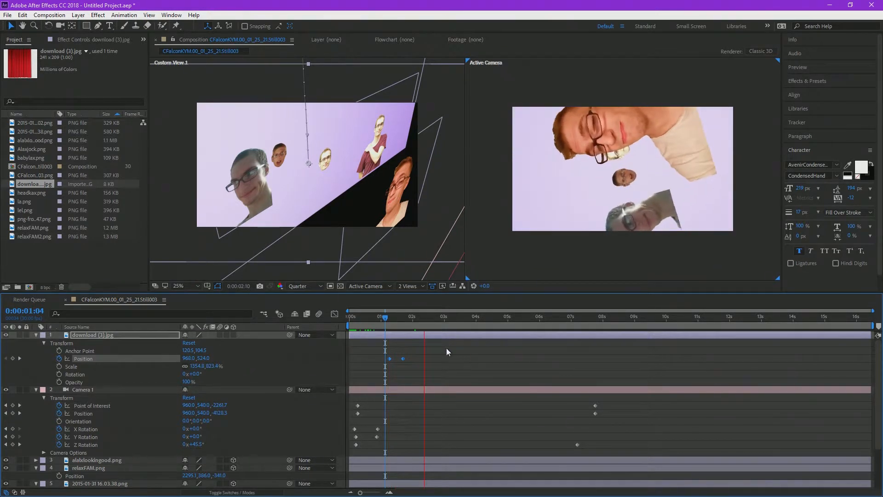
{"action": "key", "text": "space"}
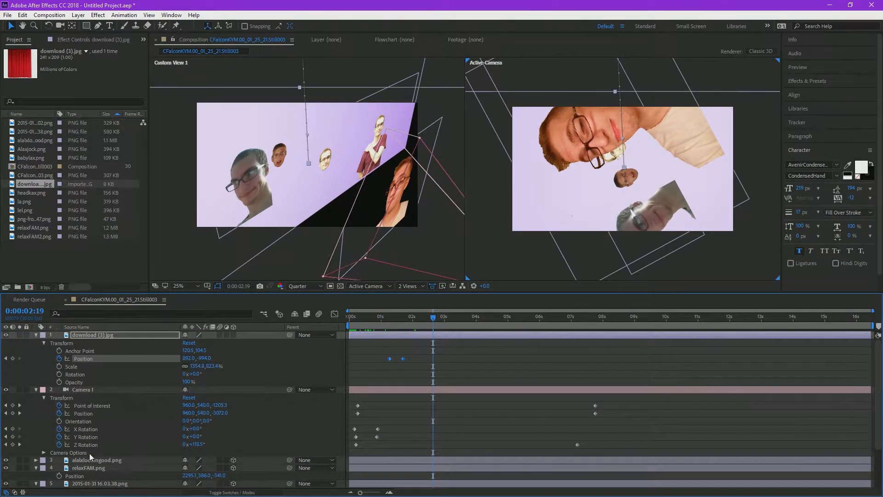
Step: Turn off 3D Layer for the background layer CFalconKYM.00_01_25_21.Still003.png
{"action": "scroll", "coordinate": [89, 453], "scroll_direction": "down", "scroll_amount": 2}
{"action": "left_click", "coordinate": [97, 476]}
{"action": "right_click", "coordinate": [100, 475]}
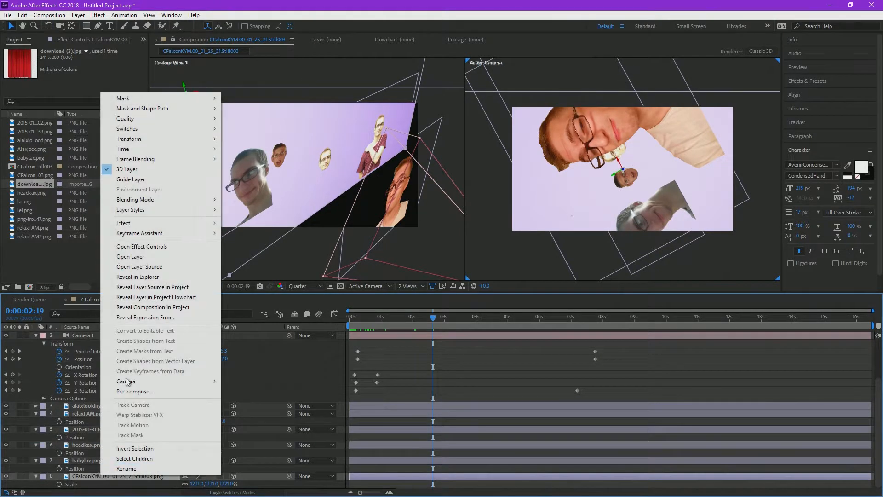
{"action": "left_click", "coordinate": [141, 170]}
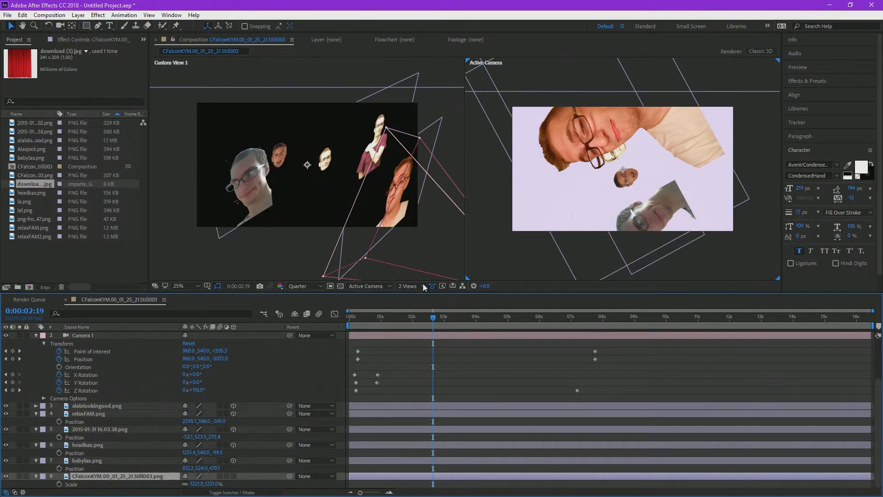
Step: Bend Camera 1's path with Position keyframes at 0:00:03:09 and 0:00:04:10 and a Point of Interest keyframe at 0:00:04:10, and preview it
{"action": "left_click_drag", "start_coordinate": [351, 323], "coordinate": [453, 294]}
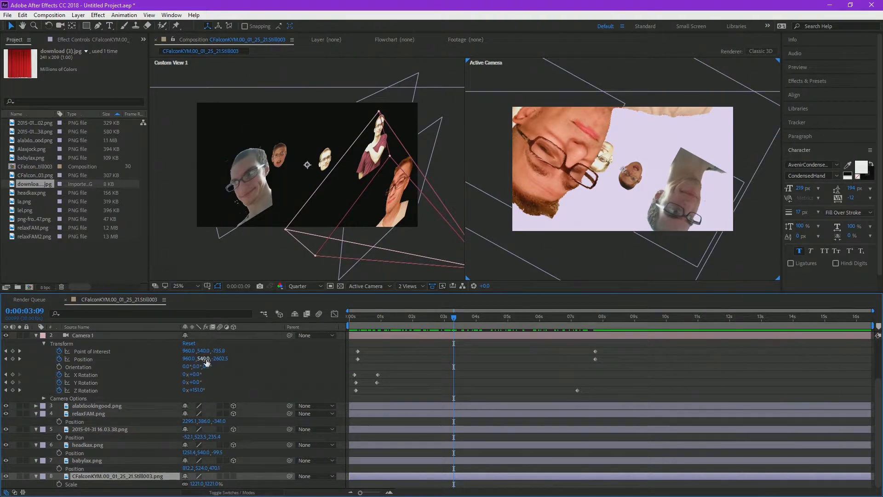
{"action": "left_click_drag", "start_coordinate": [206, 358], "coordinate": [486, 340]}
{"action": "left_click_drag", "start_coordinate": [201, 352], "coordinate": [293, 359]}
{"action": "left_click_drag", "start_coordinate": [188, 360], "coordinate": [40, 356]}
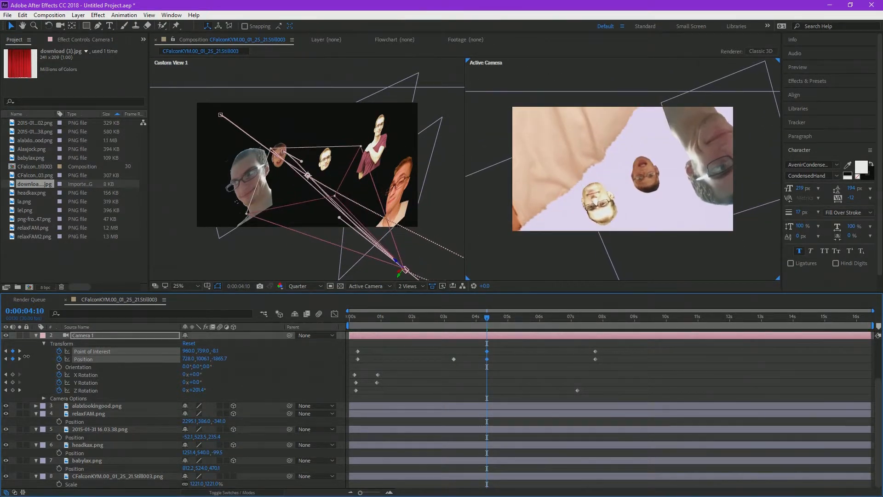
{"action": "left_click_drag", "start_coordinate": [404, 324], "coordinate": [361, 322]}
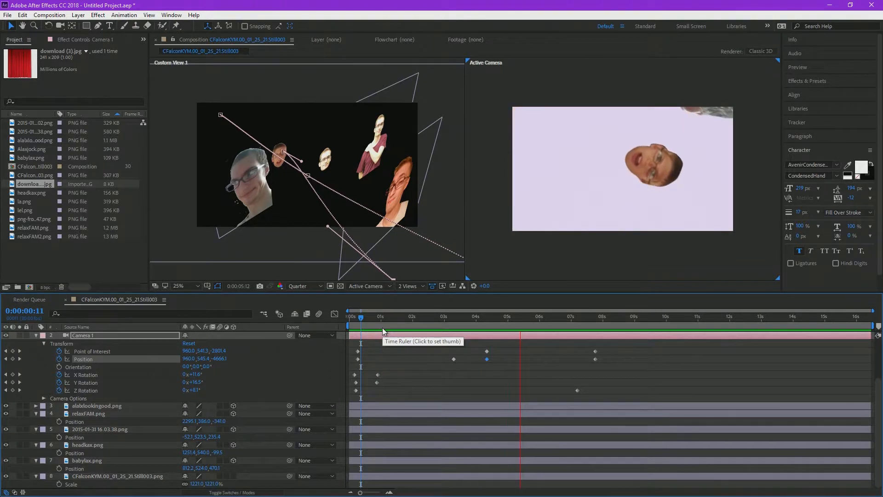
{"action": "key", "text": "space"}
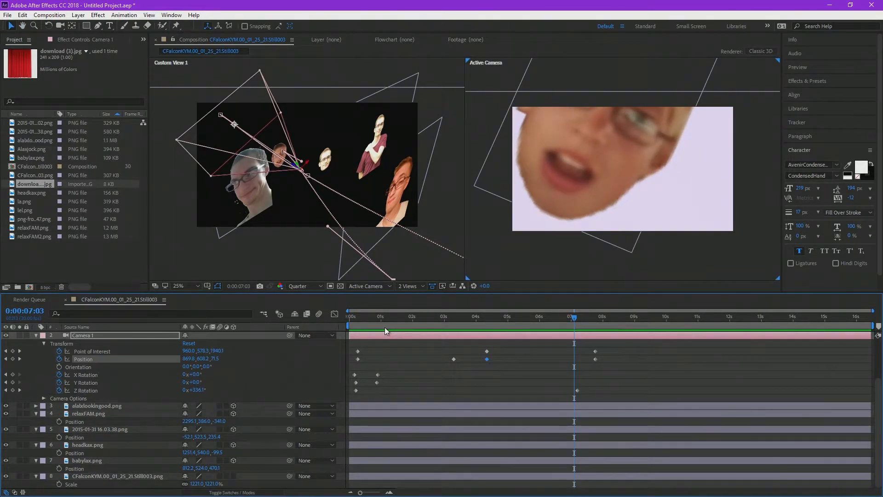
Step: Delete Camera 1's extra mid-path Position and Point of Interest keyframes
{"action": "left_click_drag", "start_coordinate": [438, 336], "coordinate": [498, 342]}
{"action": "key", "text": "ctrl+z"}
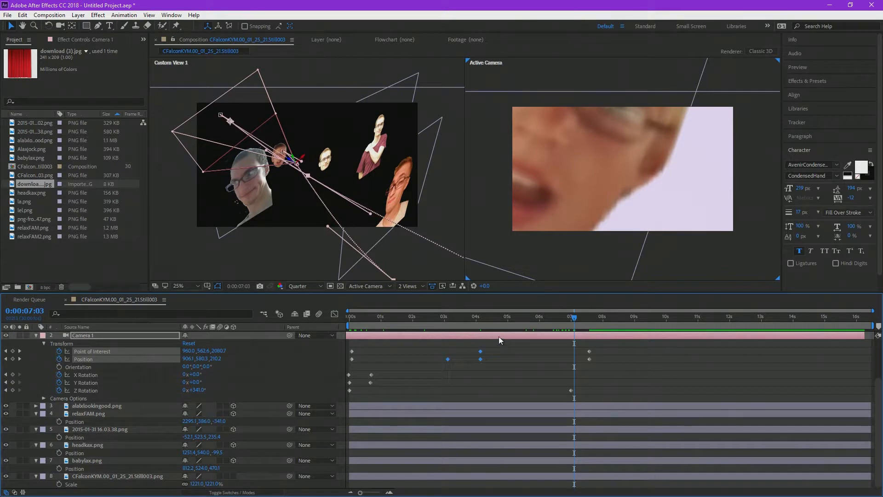
{"action": "key", "text": "Delete"}
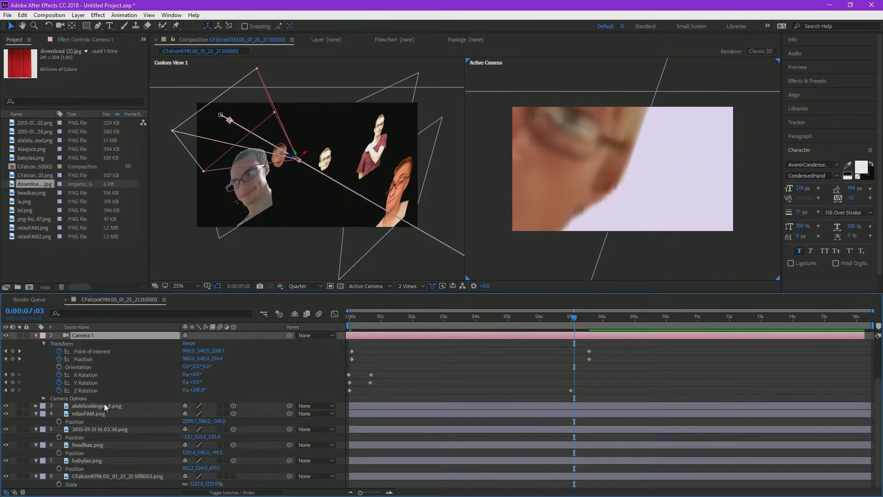
Step: Delete the red curtain layer download (3).jpg from the composition
{"action": "left_click", "coordinate": [109, 430]}
{"action": "scroll", "coordinate": [96, 408], "scroll_direction": "up", "scroll_amount": 3}
{"action": "left_click", "coordinate": [100, 328]}
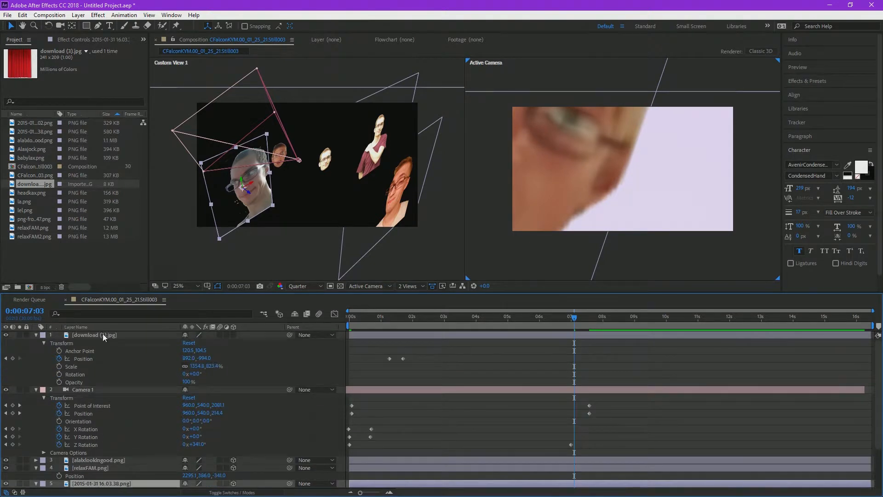
{"action": "left_click", "coordinate": [103, 335]}
{"action": "key", "text": "Delete"}
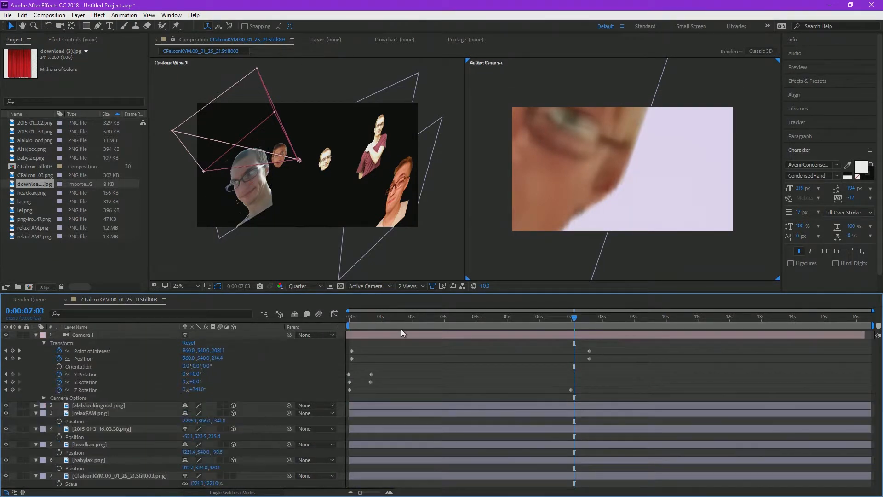
Step: Preview the fly-through and shift Camera 1's rotation keyframes slightly later, with X and Y Rotation ending just after 1 second
{"action": "left_click_drag", "start_coordinate": [401, 330], "coordinate": [353, 323]}
{"action": "key", "text": "space"}
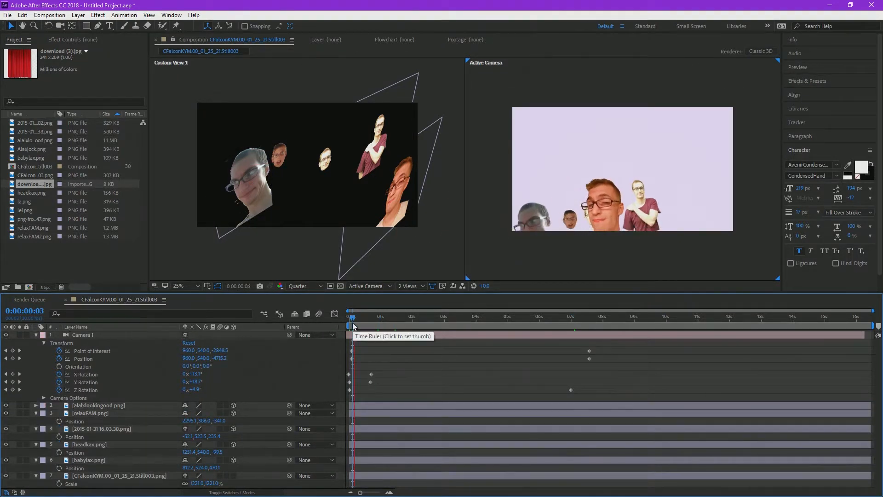
{"action": "mouse_move", "coordinate": [390, 390]}
{"action": "left_mouse_down"}
{"action": "mouse_move", "coordinate": [363, 367]}
{"action": "mouse_move", "coordinate": [386, 381]}
{"action": "left_mouse_up"}
{"action": "left_click_drag", "start_coordinate": [354, 369], "coordinate": [354, 389]}
Step: Apply Easy Ease to all of Camera 1's keyframes and preview the fly-through from the start
{"action": "left_click_drag", "start_coordinate": [628, 398], "coordinate": [343, 347]}
{"action": "right_click", "coordinate": [353, 357]}
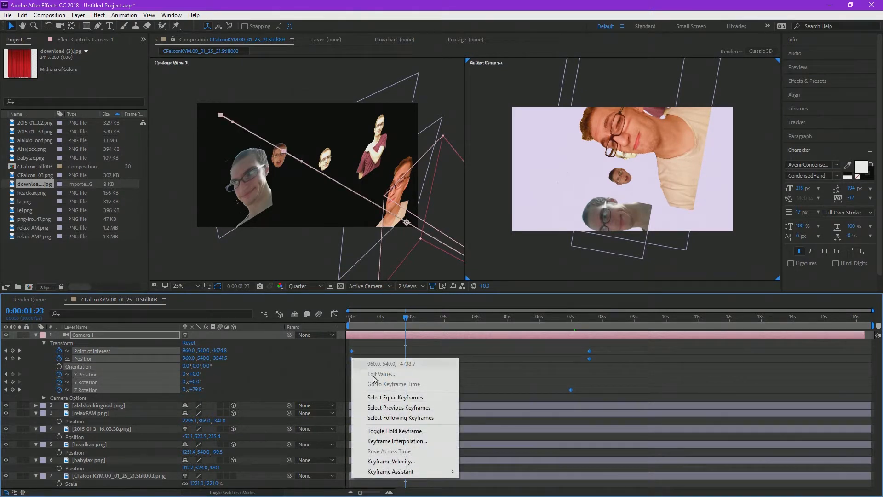
{"action": "mouse_move", "coordinate": [432, 472]}
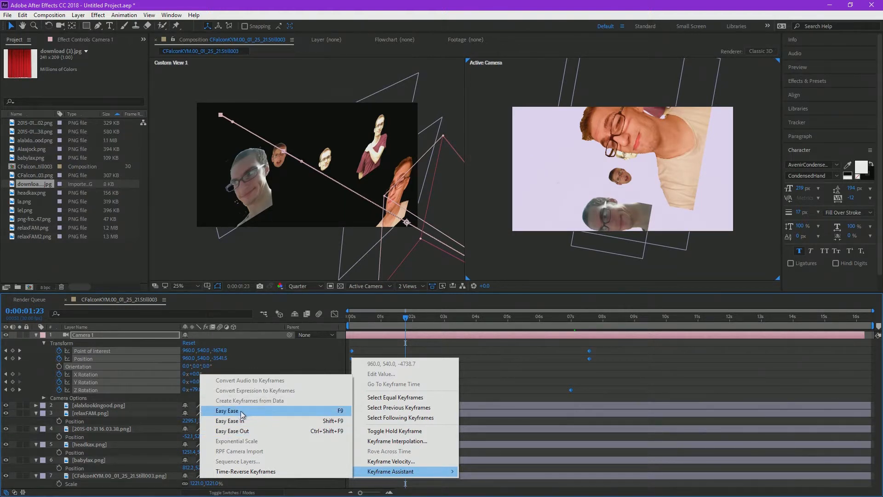
{"action": "left_click", "coordinate": [241, 411]}
{"action": "left_click_drag", "start_coordinate": [385, 320], "coordinate": [328, 318]}
{"action": "key", "text": "space"}
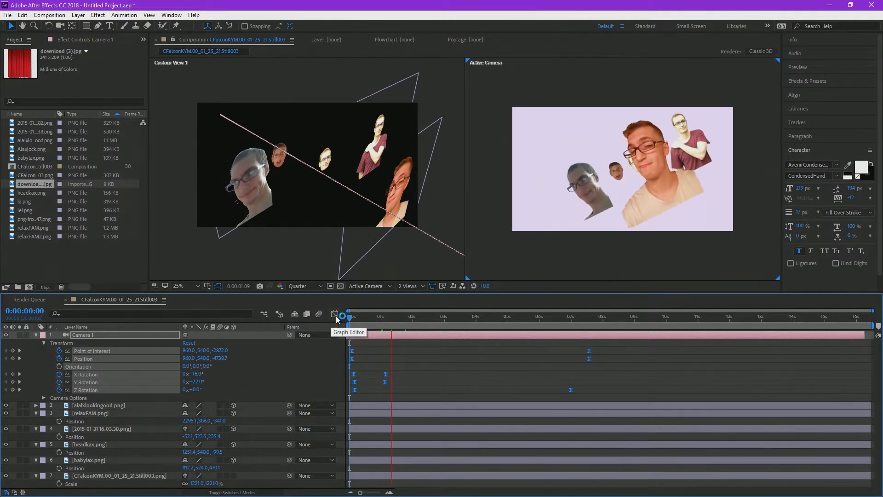
{"action": "key", "text": "space"}
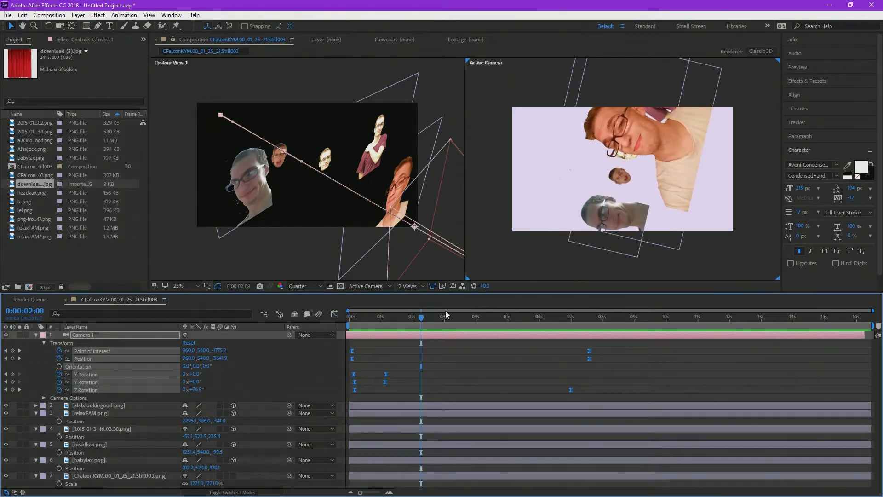
Step: Open the Graph Editor for Camera 1's animated properties and scrub through the eased speed curves
{"action": "left_click", "coordinate": [335, 314]}
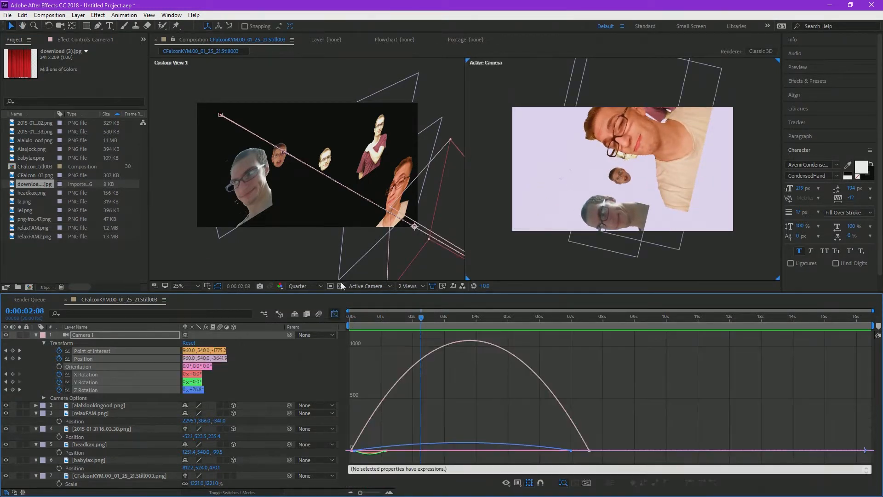
{"action": "left_click_drag", "start_coordinate": [371, 314], "coordinate": [450, 349]}
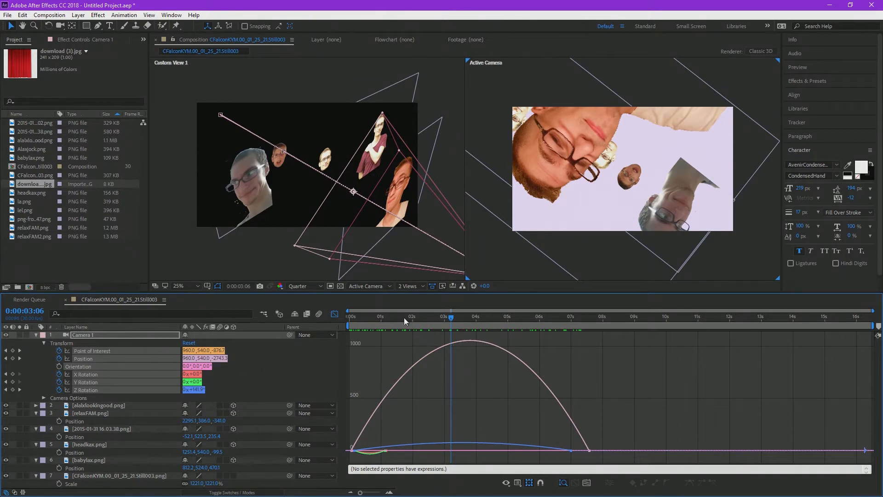
{"action": "left_click_drag", "start_coordinate": [404, 321], "coordinate": [352, 321]}
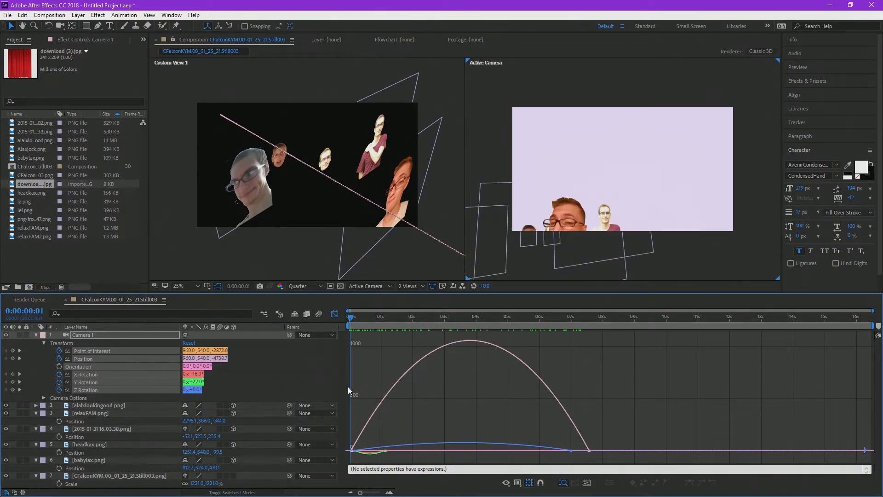
Step: Raise the starting speed of Camera 1's Z Rotation curve steeply in the Graph Editor and preview the changed roll
{"action": "left_click", "coordinate": [96, 360]}
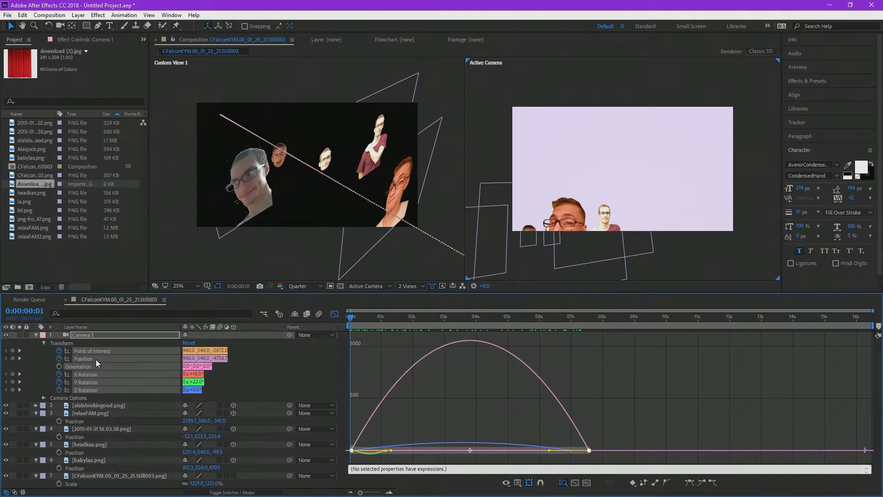
{"action": "left_click", "coordinate": [463, 442]}
{"action": "left_click_drag", "start_coordinate": [464, 443], "coordinate": [465, 344]}
{"action": "key", "text": "space"}
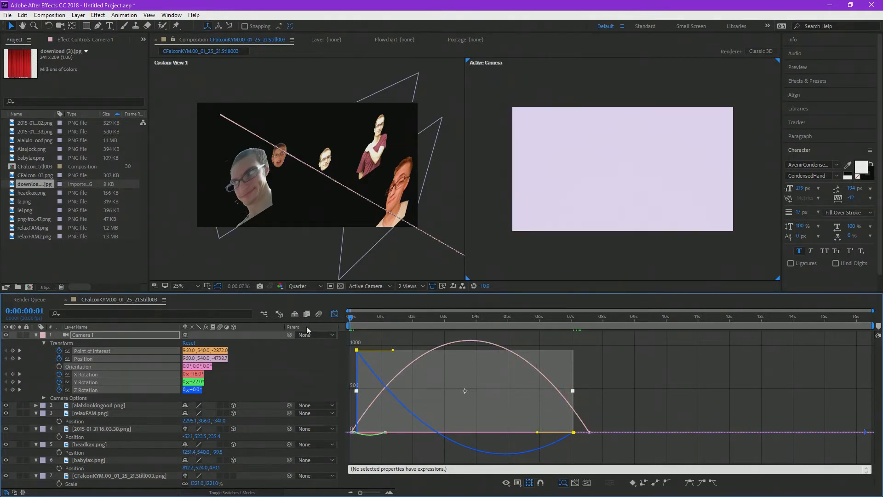
{"action": "left_click", "coordinate": [376, 316]}
{"action": "left_click", "coordinate": [359, 316]}
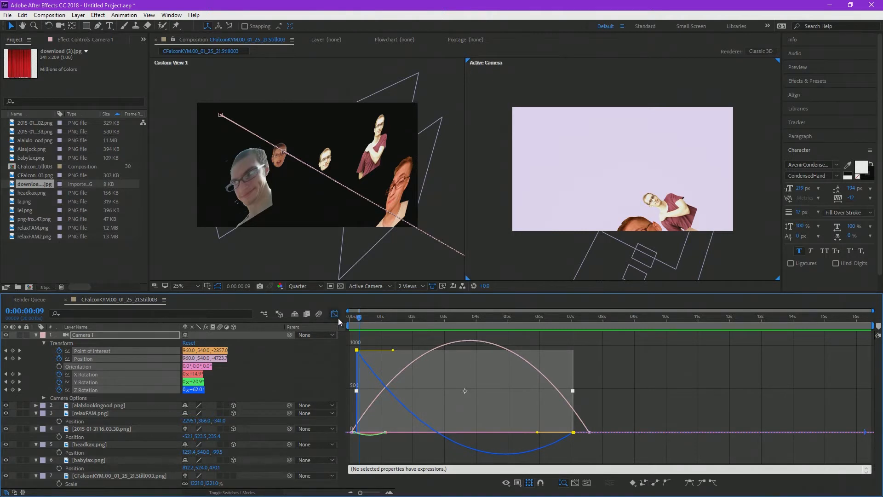
Step: Undo the Z Rotation speed curve edit and the Easy Ease on Camera 1's keyframes
{"action": "key", "text": "ctrl+z"}
{"action": "key", "text": "ctrl+z"}
{"action": "key", "text": "ctrl+z"}
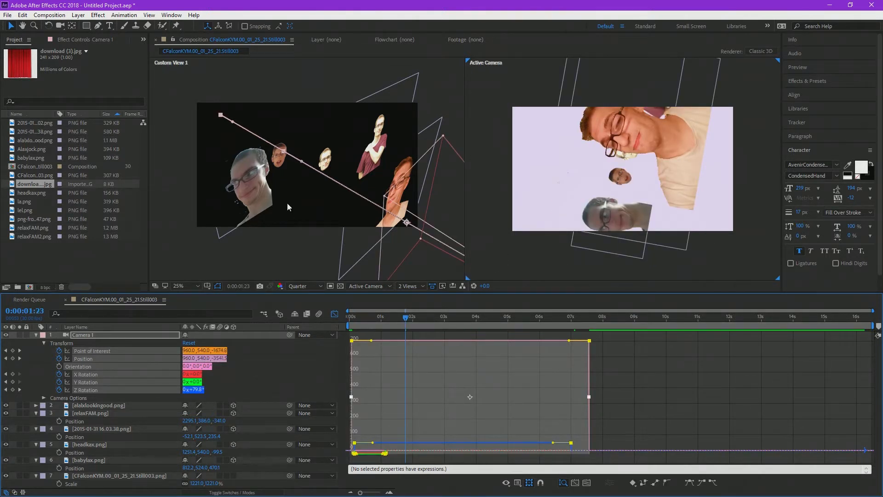
Step: Preview the fly-through from frame 0:00:00:02 with Camera 1's un-eased keyframes
{"action": "left_click_drag", "start_coordinate": [402, 321], "coordinate": [353, 321]}
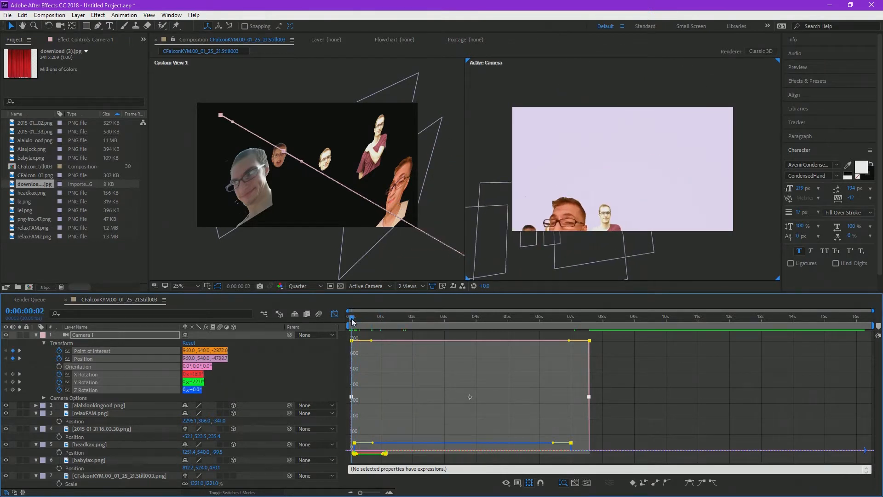
{"action": "key", "text": "space"}
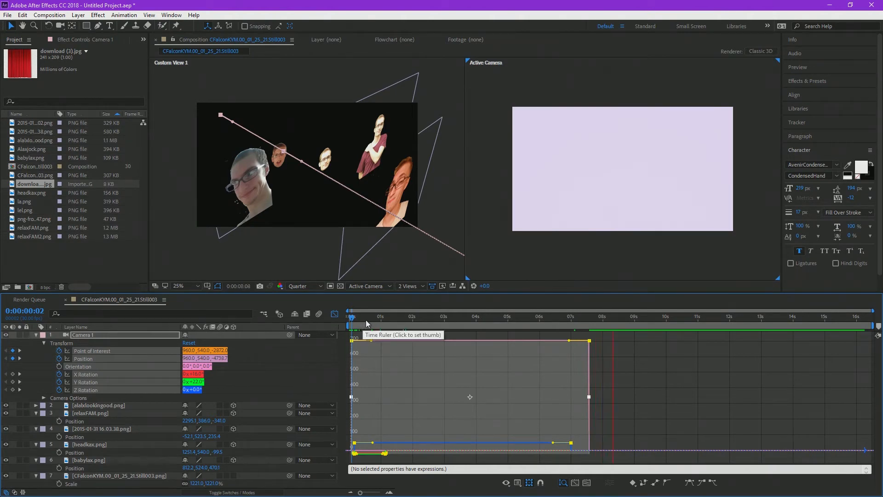
{"action": "key", "text": "ctrl+z"}
{"action": "key", "text": "ctrl+z"}
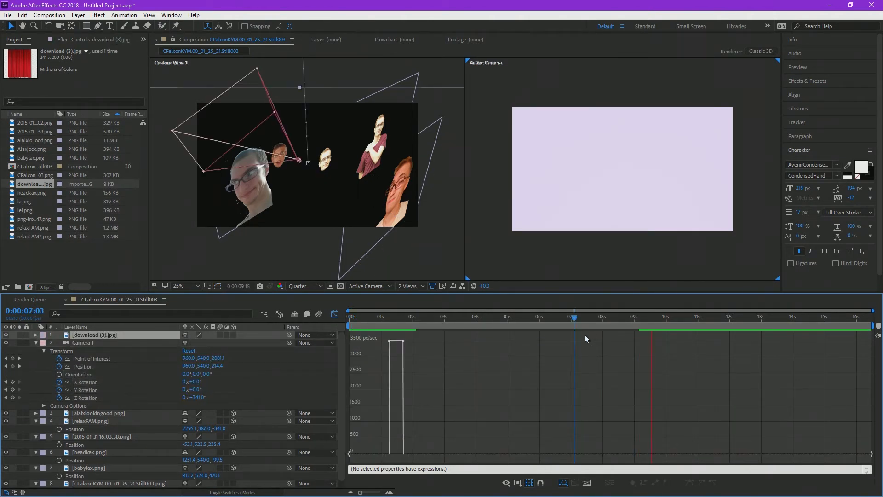
{"action": "key", "text": "ctrl+shift+z"}
{"action": "left_click", "coordinate": [22, 14]}
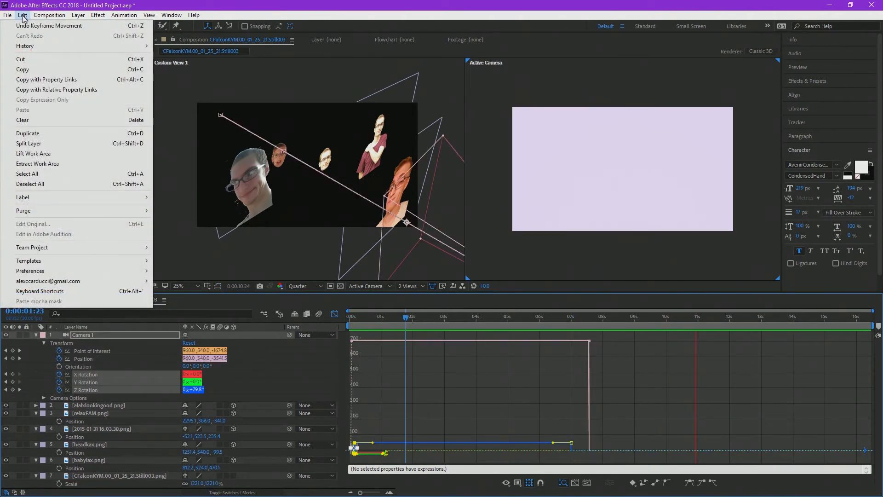
{"action": "mouse_move", "coordinate": [34, 49]}
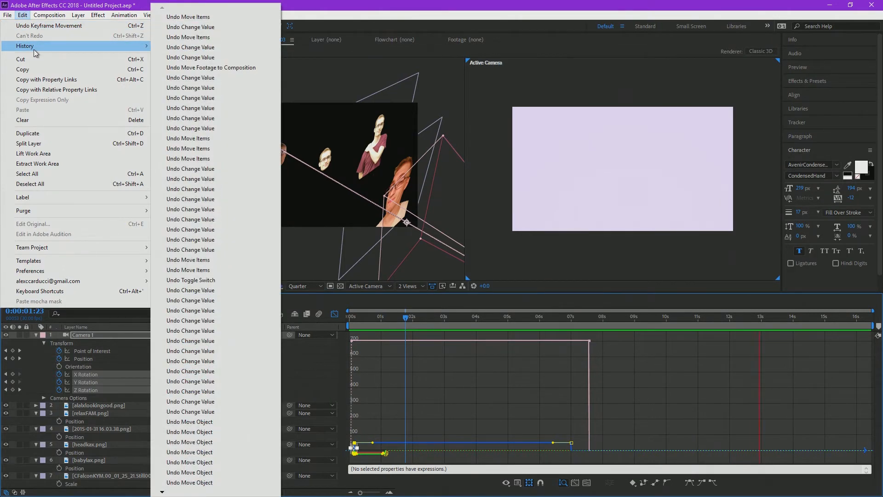
{"action": "left_click", "coordinate": [139, 3]}
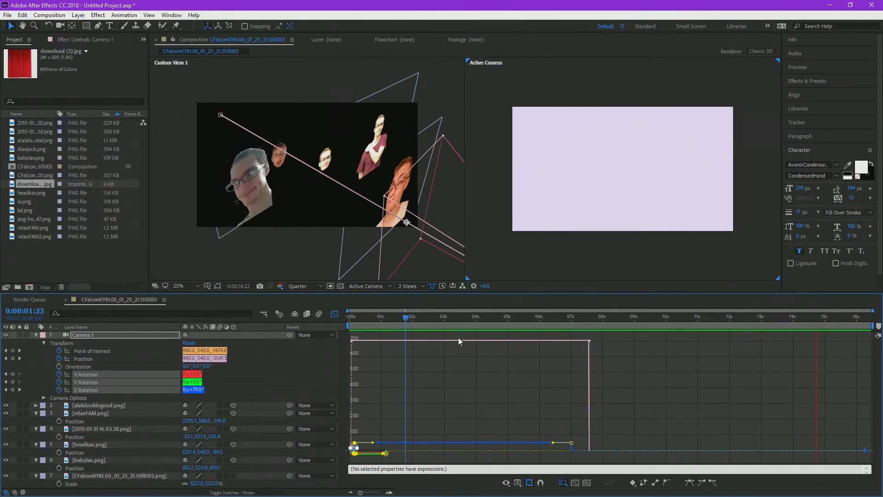
Step: Switch the timeline from the Graph Editor back to layer bars and return to the composition's first frame
{"action": "left_click", "coordinate": [335, 313]}
{"action": "key", "text": "Home"}
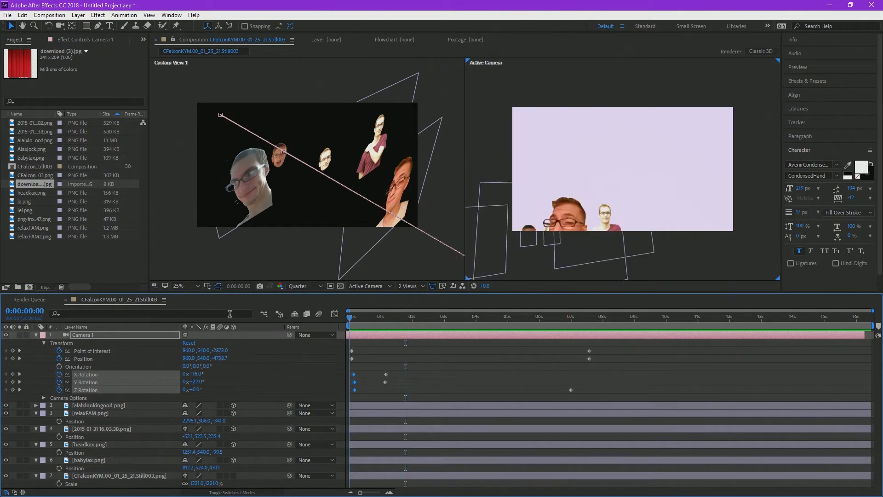